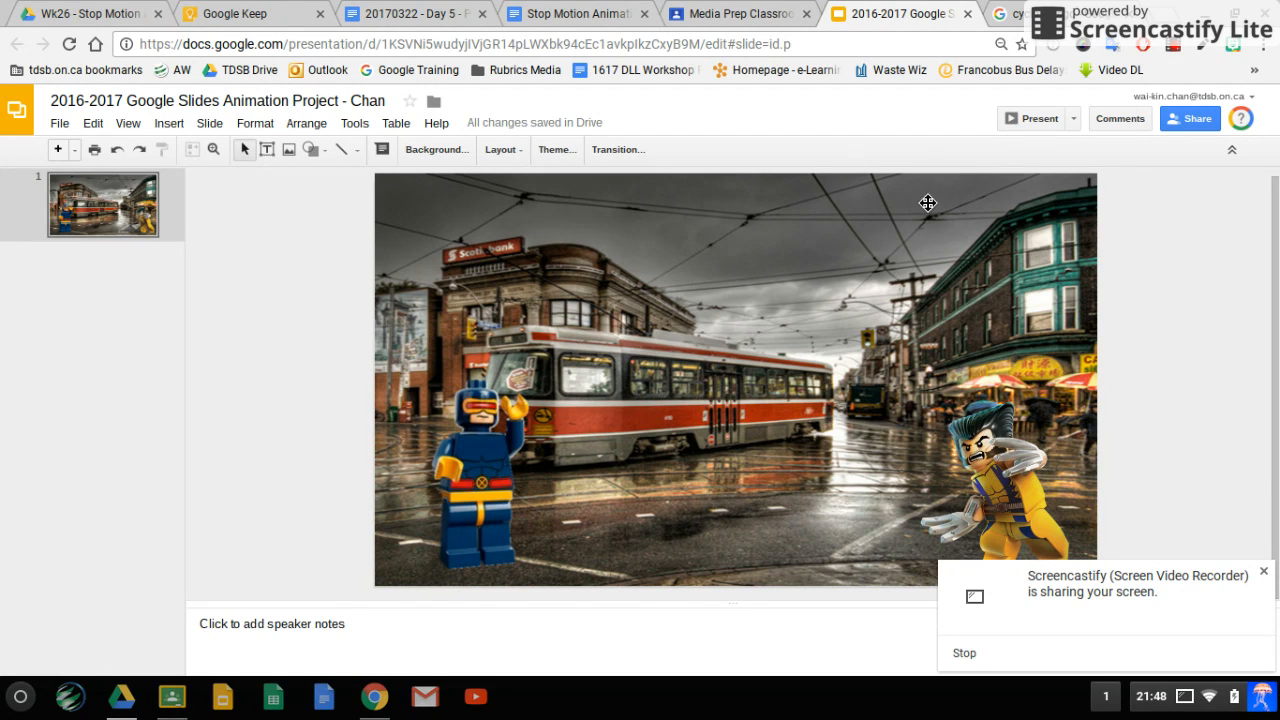
Step: Switch to the Google Images search and look for transparent pictures of "magneto lego"
{"action": "key", "text": "ctrl+Tab"}
{"action": "double_click", "coordinate": [180, 124]}
{"action": "type", "text": "magneto lego"}
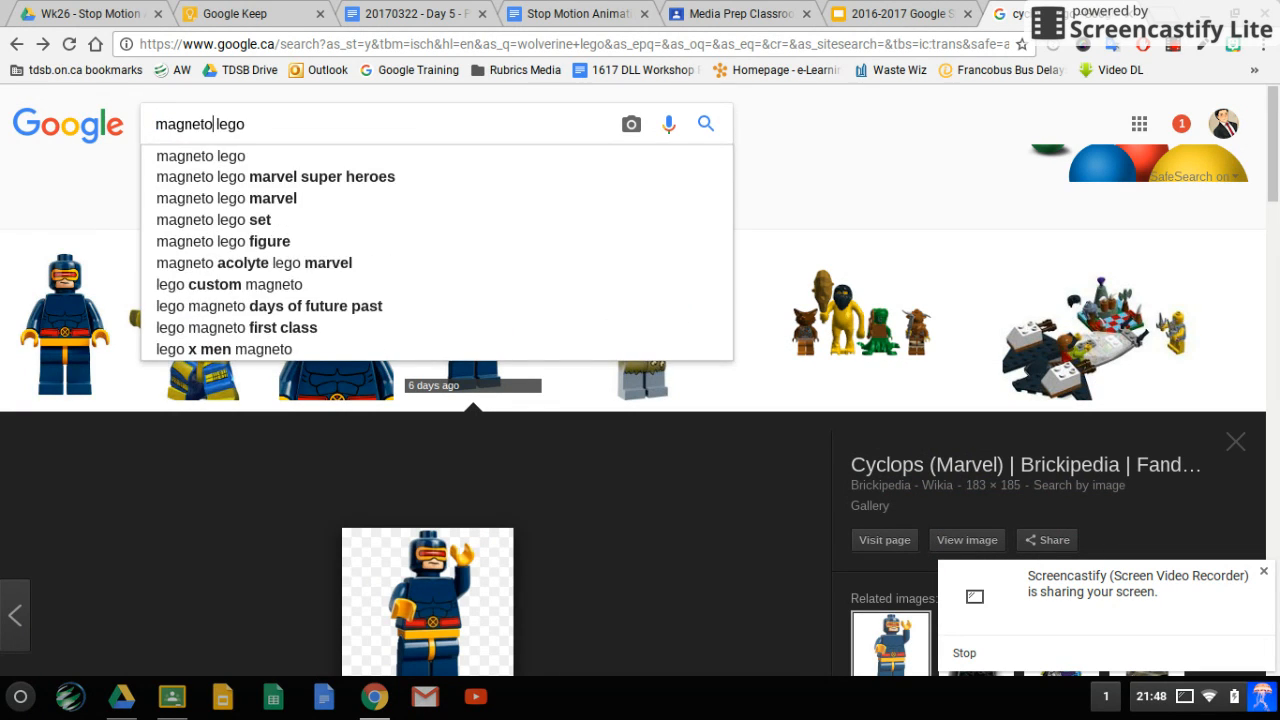
{"action": "key", "text": "Return"}
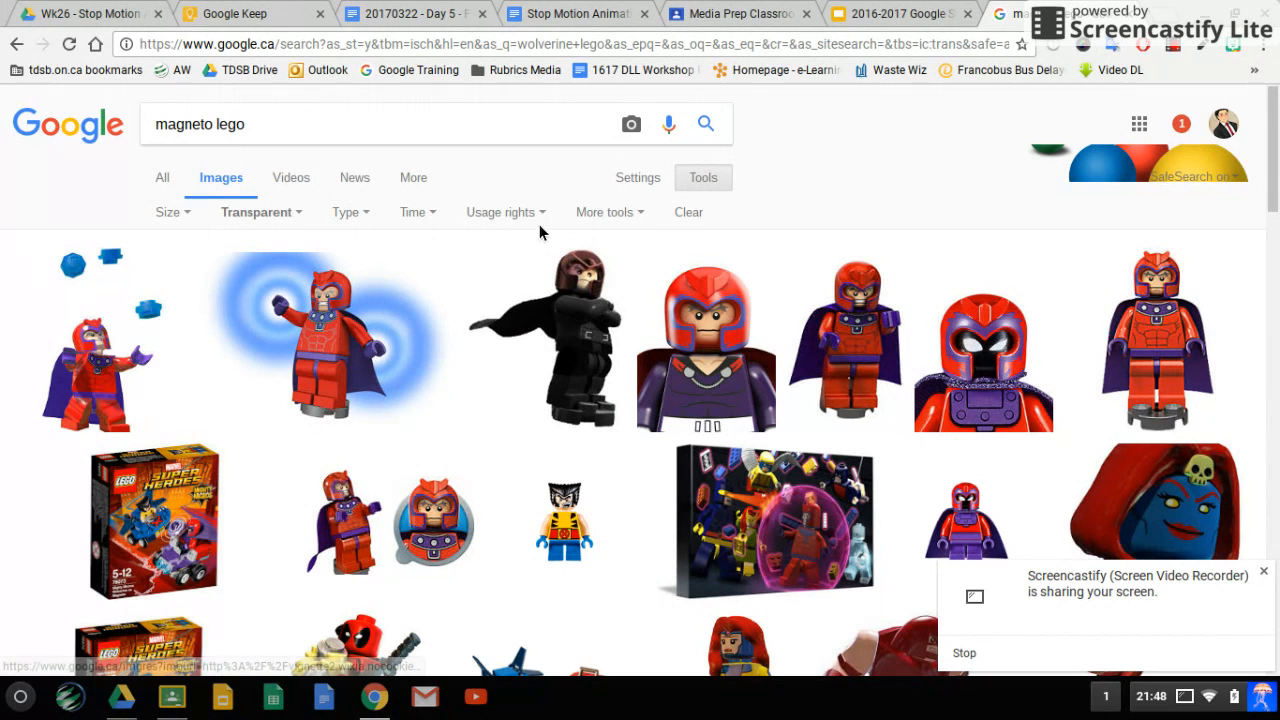
Step: Copy the Lego Magneto picture with three floating blue studs and paste it onto the slide in Google Slides
{"action": "left_click", "coordinate": [145, 338]}
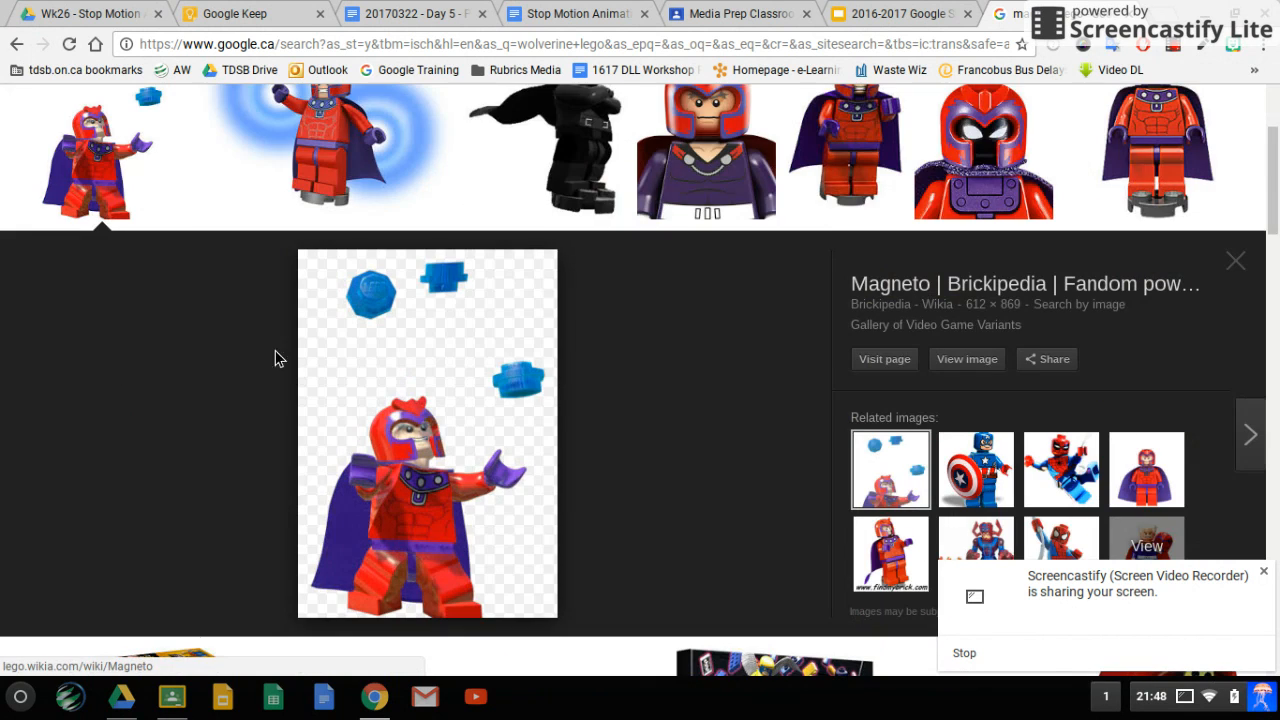
{"action": "right_click", "coordinate": [440, 438]}
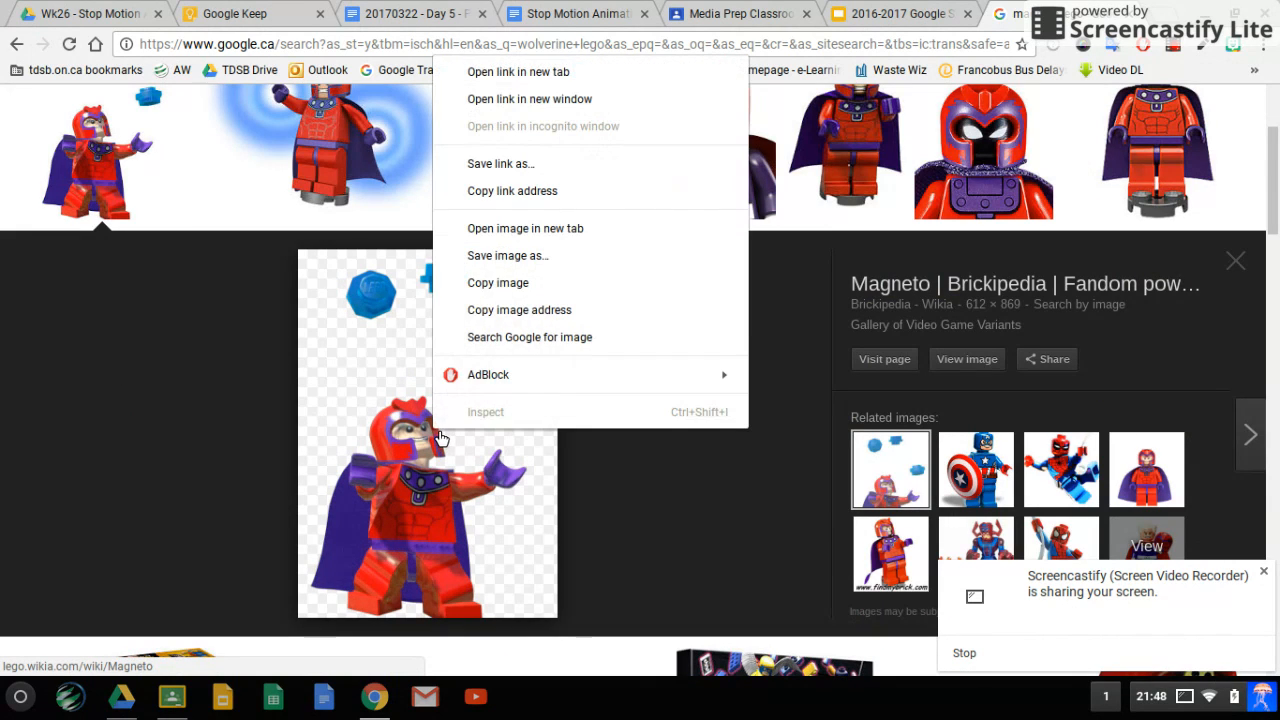
{"action": "left_click", "coordinate": [516, 284]}
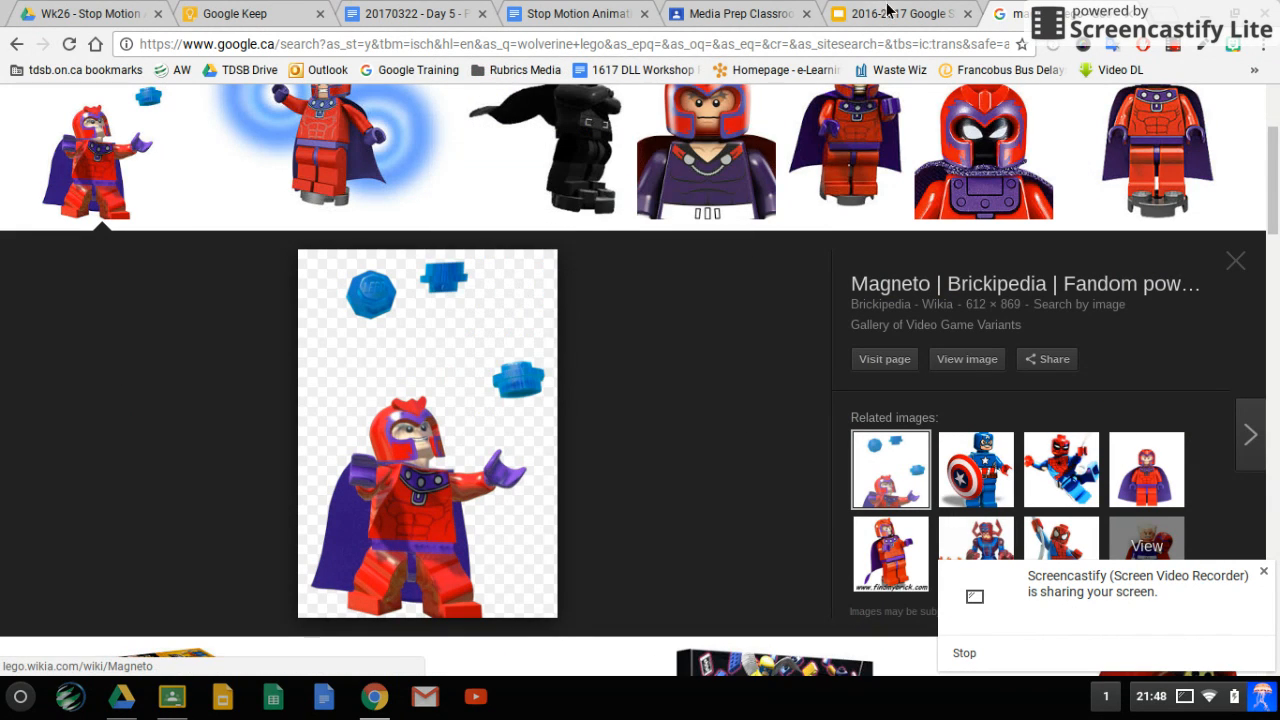
{"action": "left_click", "coordinate": [890, 14]}
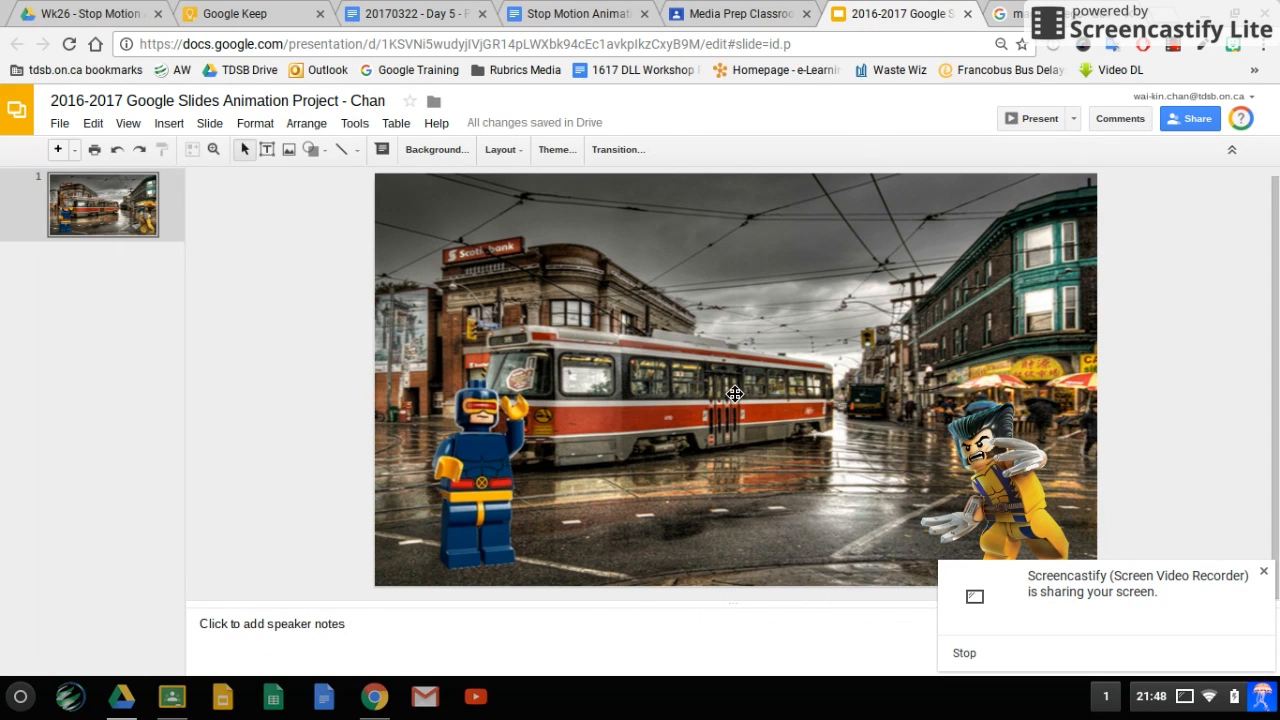
{"action": "key", "text": "ctrl+v"}
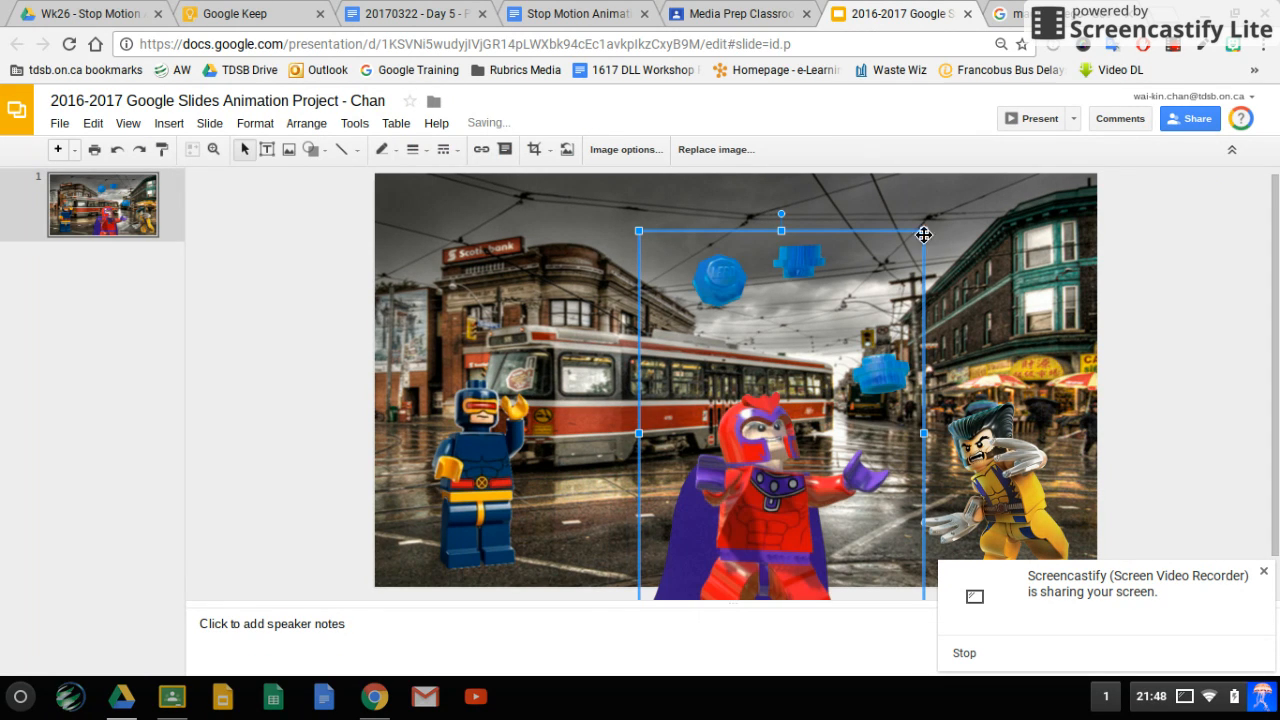
Step: Shrink the Magneto picture and place it on the road between Cyclops and Wolverine
{"action": "left_click_drag", "start_coordinate": [924, 234], "coordinate": [870, 308]}
{"action": "left_click_drag", "start_coordinate": [753, 512], "coordinate": [808, 370]}
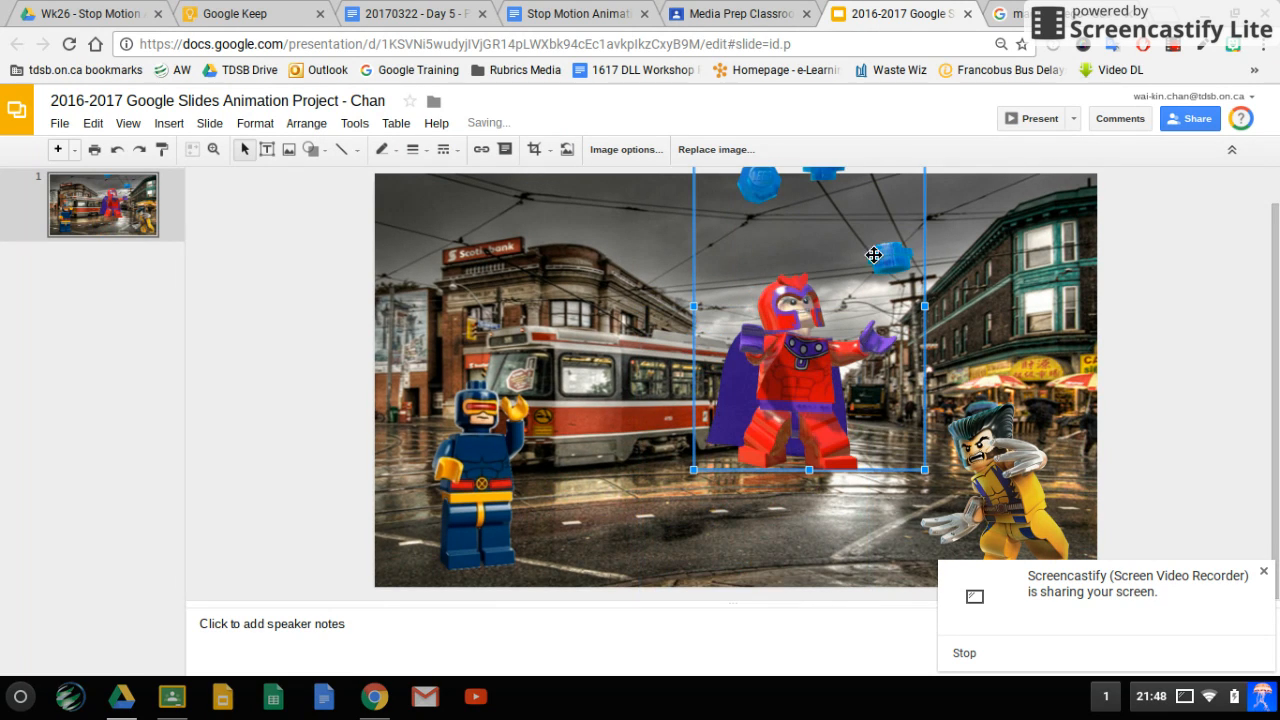
{"action": "left_click_drag", "start_coordinate": [808, 326], "coordinate": [791, 399]}
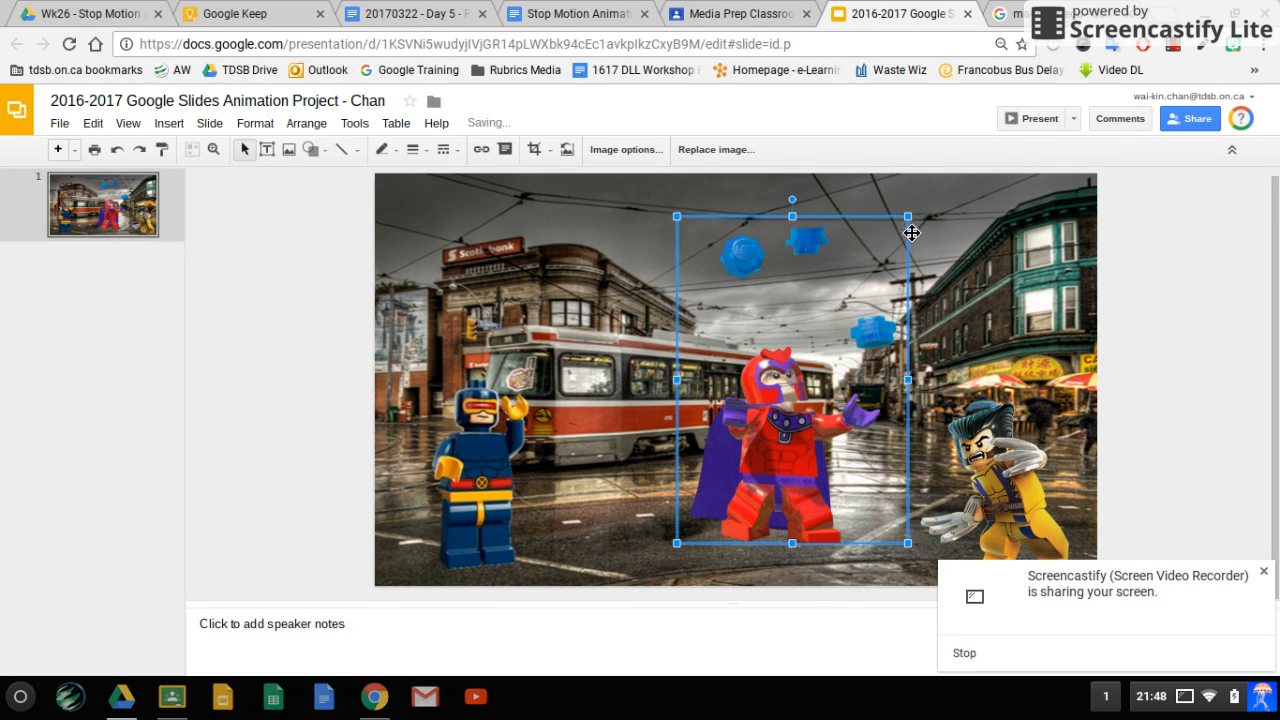
{"action": "left_click_drag", "start_coordinate": [912, 233], "coordinate": [887, 269]}
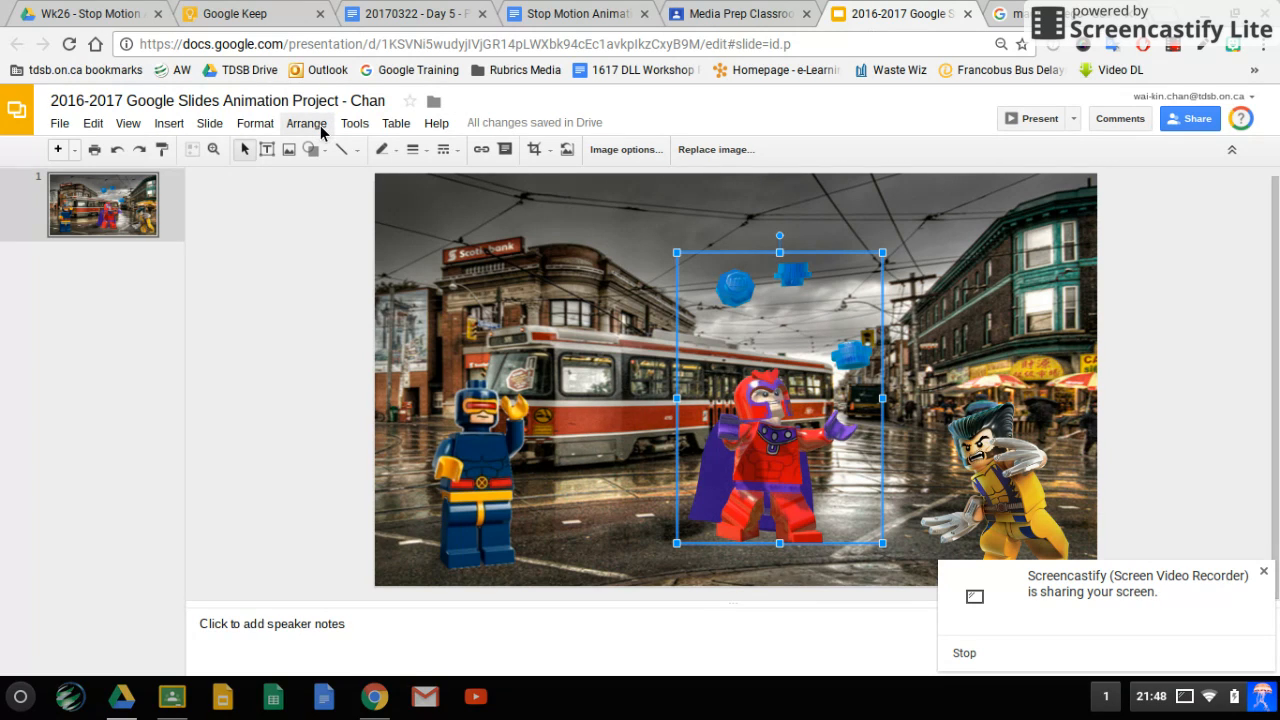
Step: Flip the Magneto picture horizontally so he faces Cyclops
{"action": "left_click", "coordinate": [1002, 464]}
{"action": "left_click", "coordinate": [797, 429]}
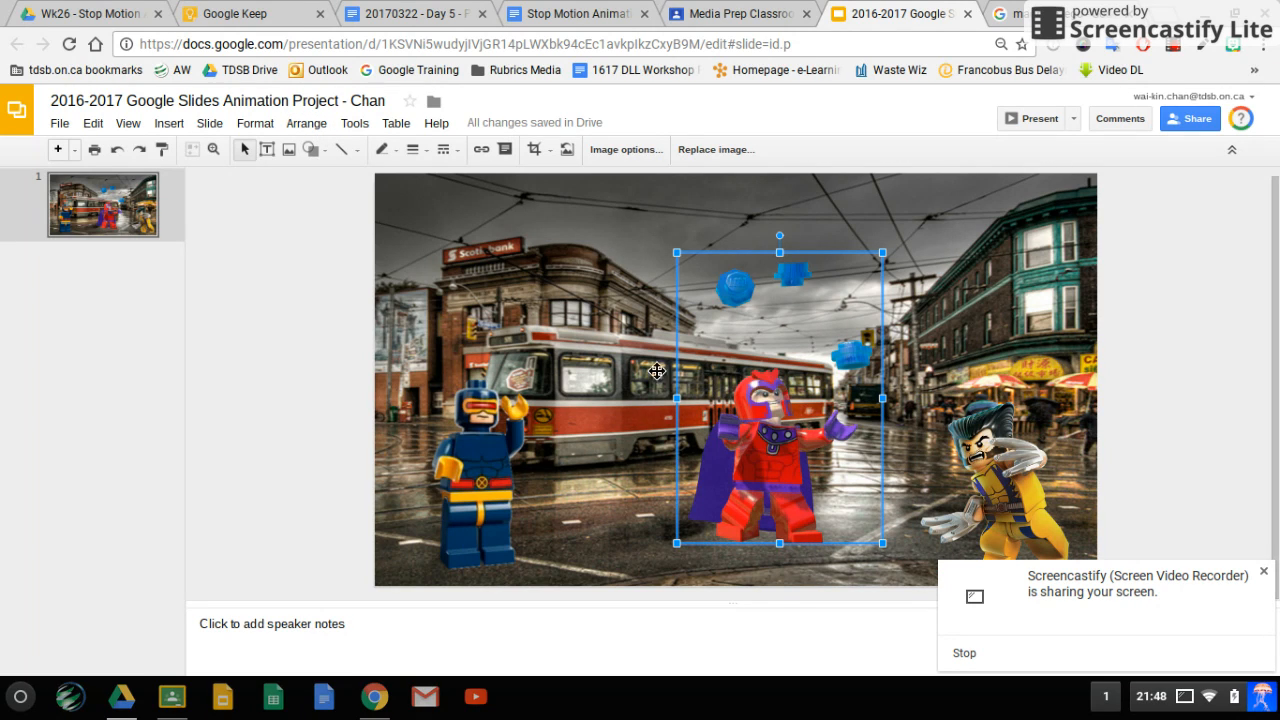
{"action": "left_click", "coordinate": [304, 131]}
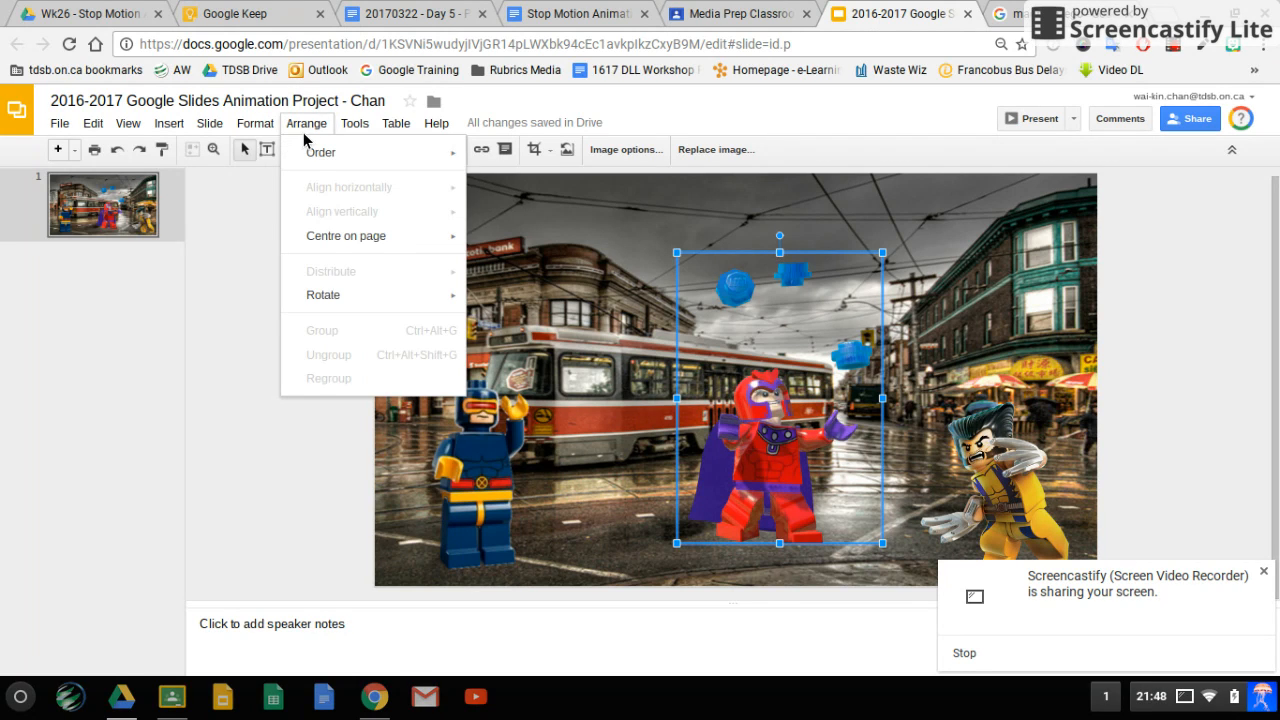
{"action": "mouse_move", "coordinate": [320, 162]}
{"action": "mouse_move", "coordinate": [335, 298]}
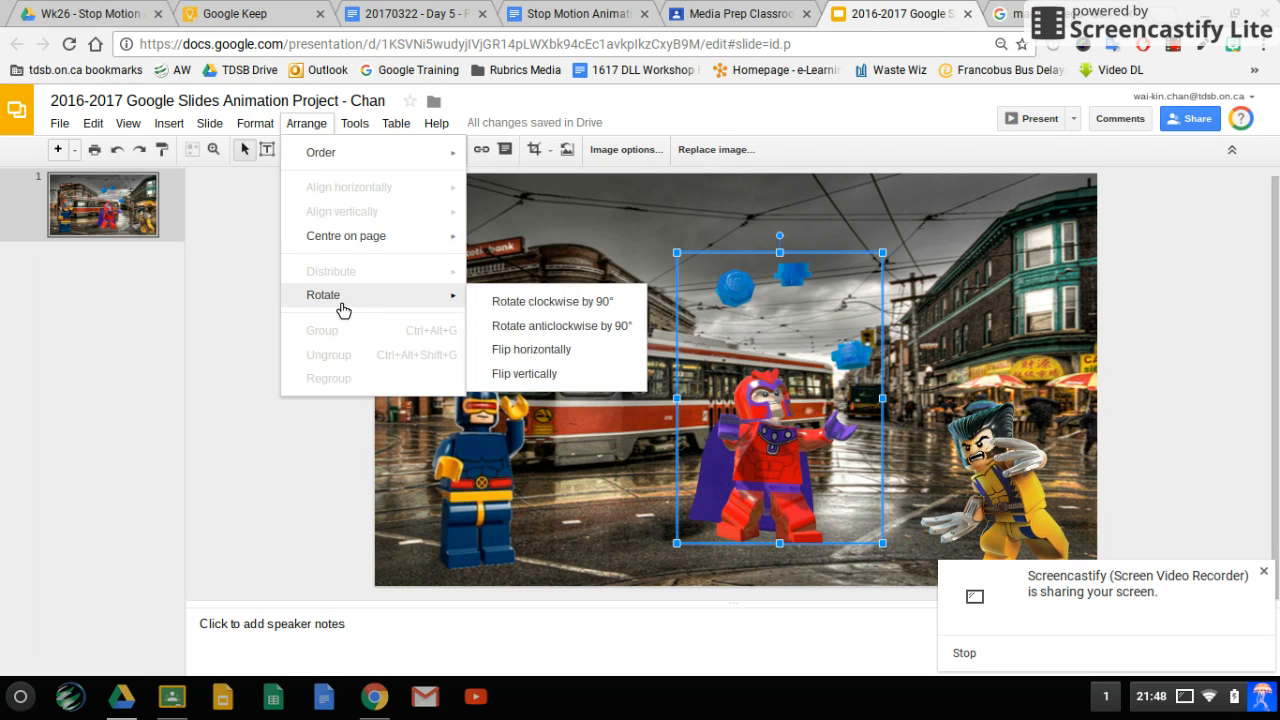
{"action": "left_click", "coordinate": [559, 358]}
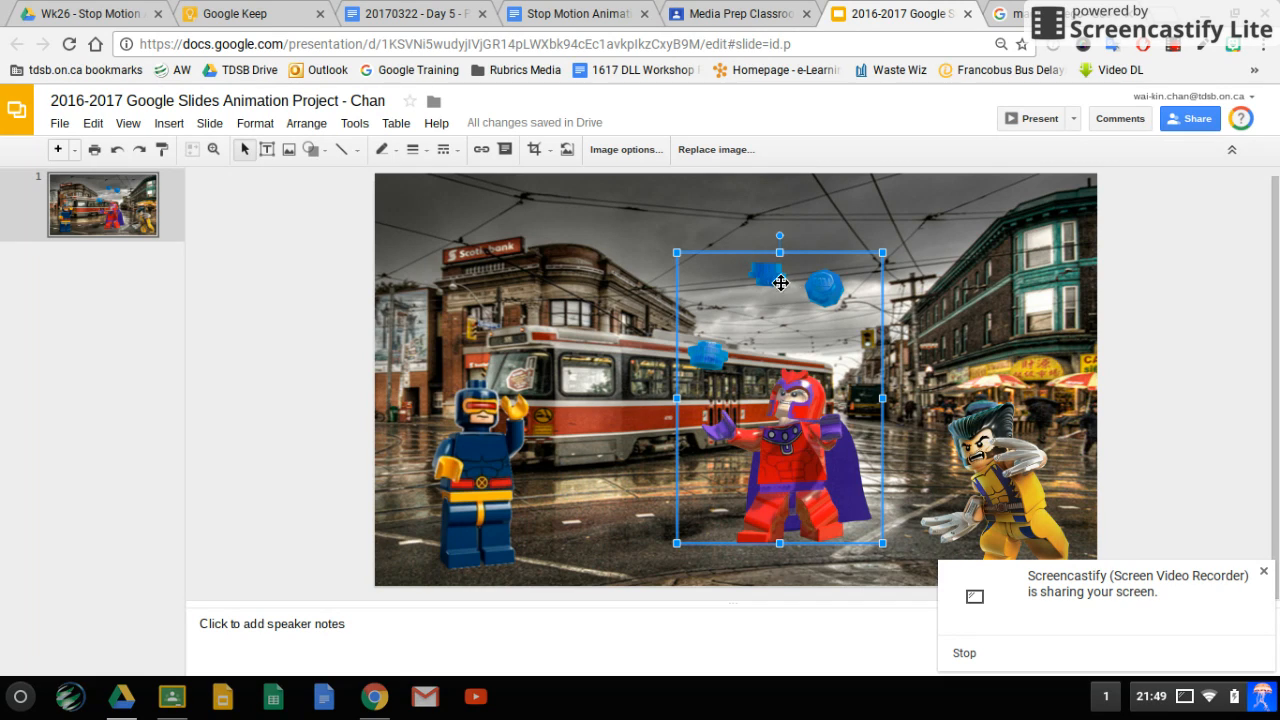
Step: Crop the top of the Magneto picture to remove the two upper blue studs
{"action": "double_click", "coordinate": [838, 308]}
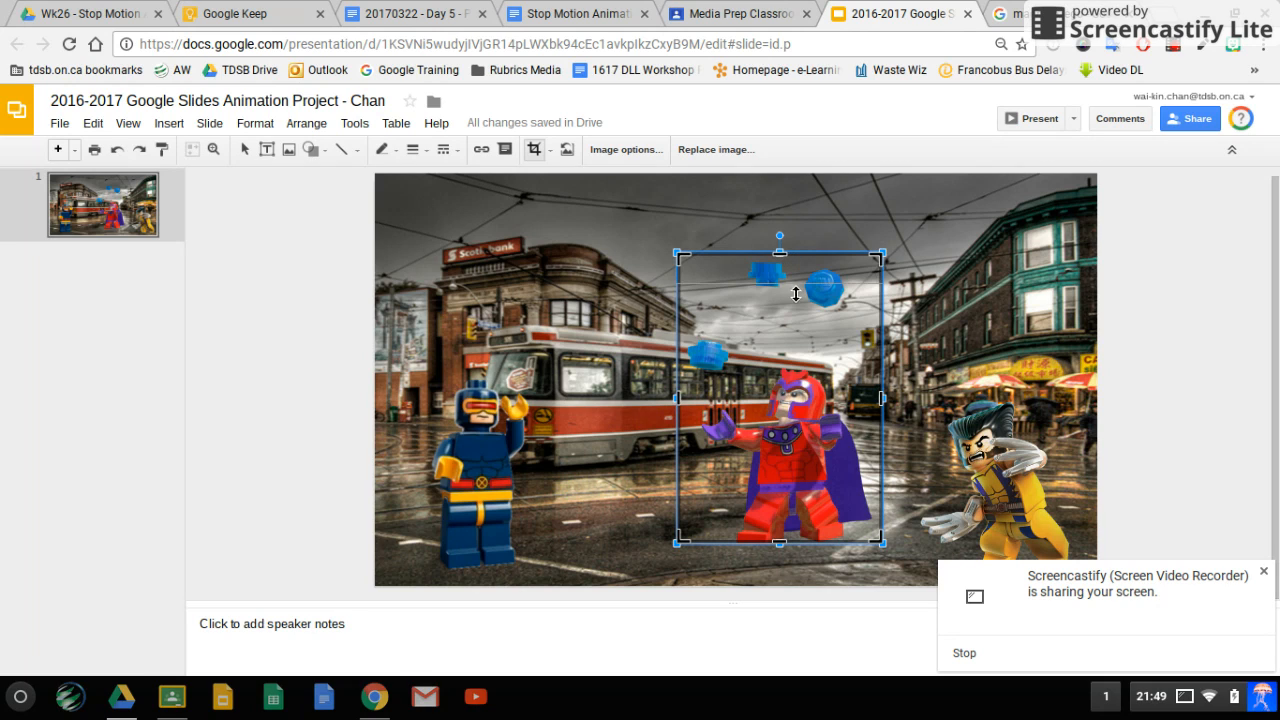
{"action": "left_click_drag", "start_coordinate": [800, 325], "coordinate": [799, 322]}
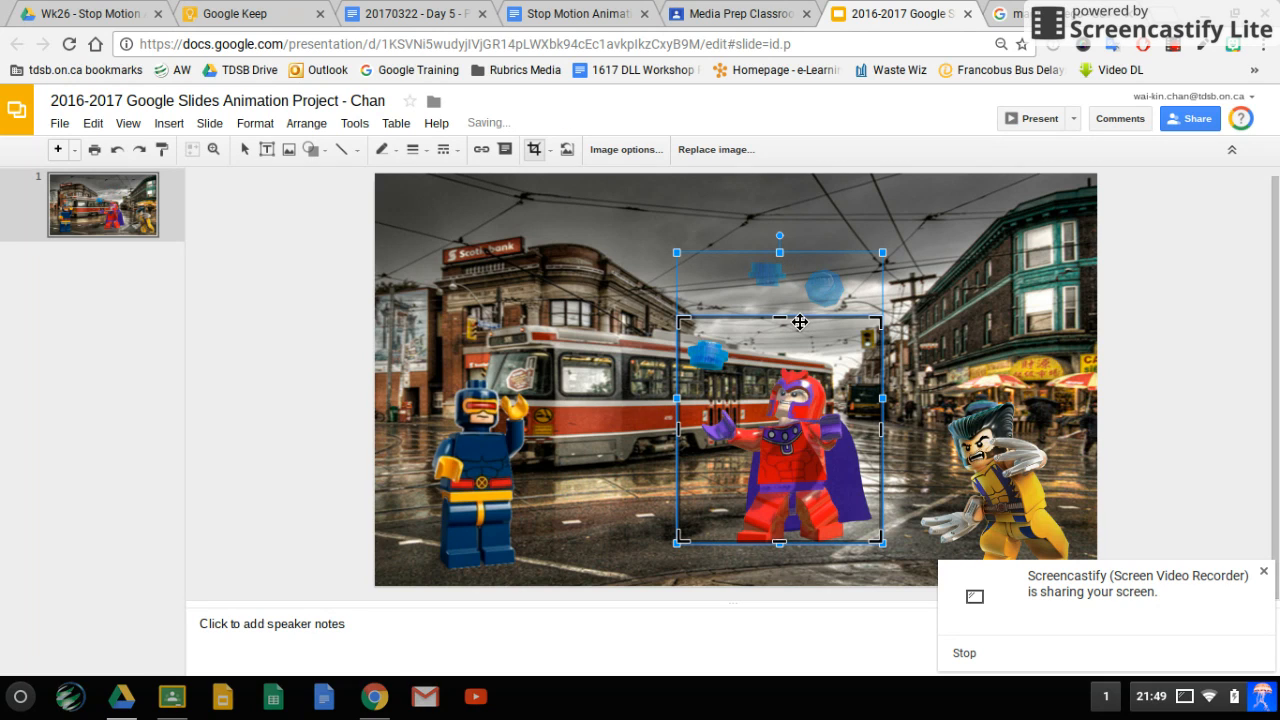
{"action": "left_click", "coordinate": [919, 308]}
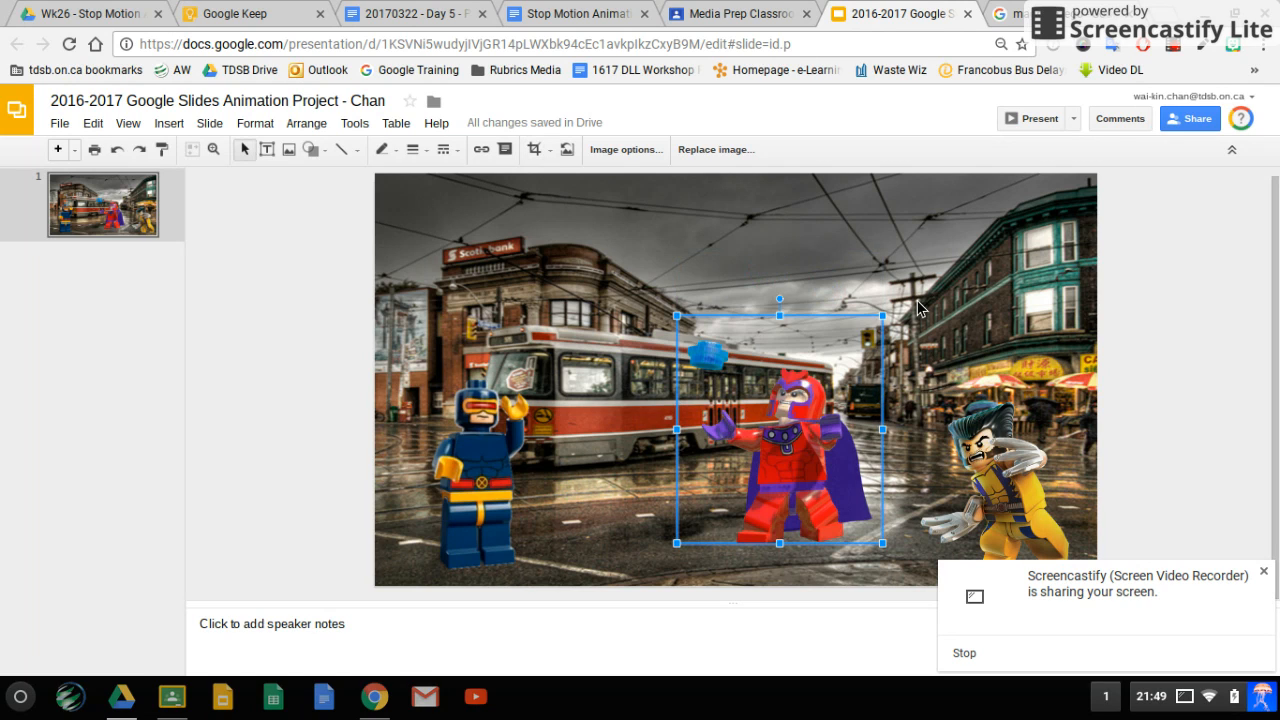
Step: Scale Magneto down further and position him farther back on the street, at the streetcar's right end
{"action": "left_click_drag", "start_coordinate": [817, 433], "coordinate": [845, 390]}
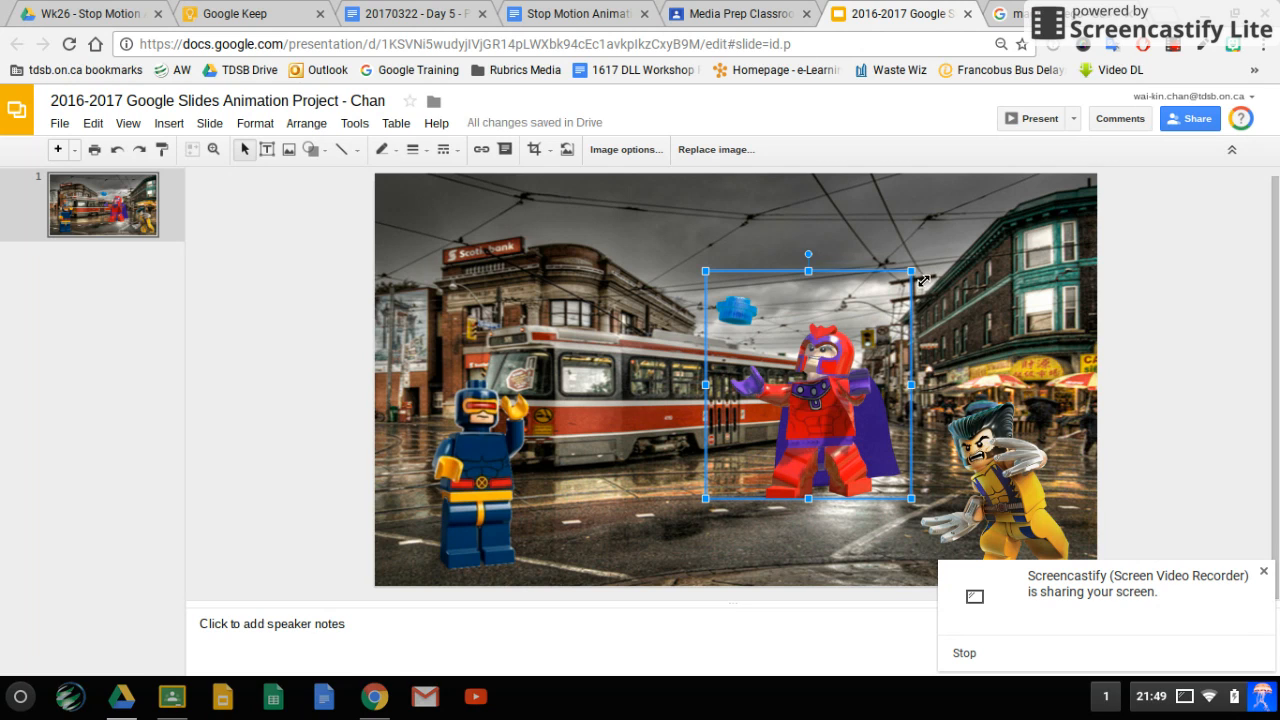
{"action": "left_click_drag", "start_coordinate": [923, 281], "coordinate": [938, 245]}
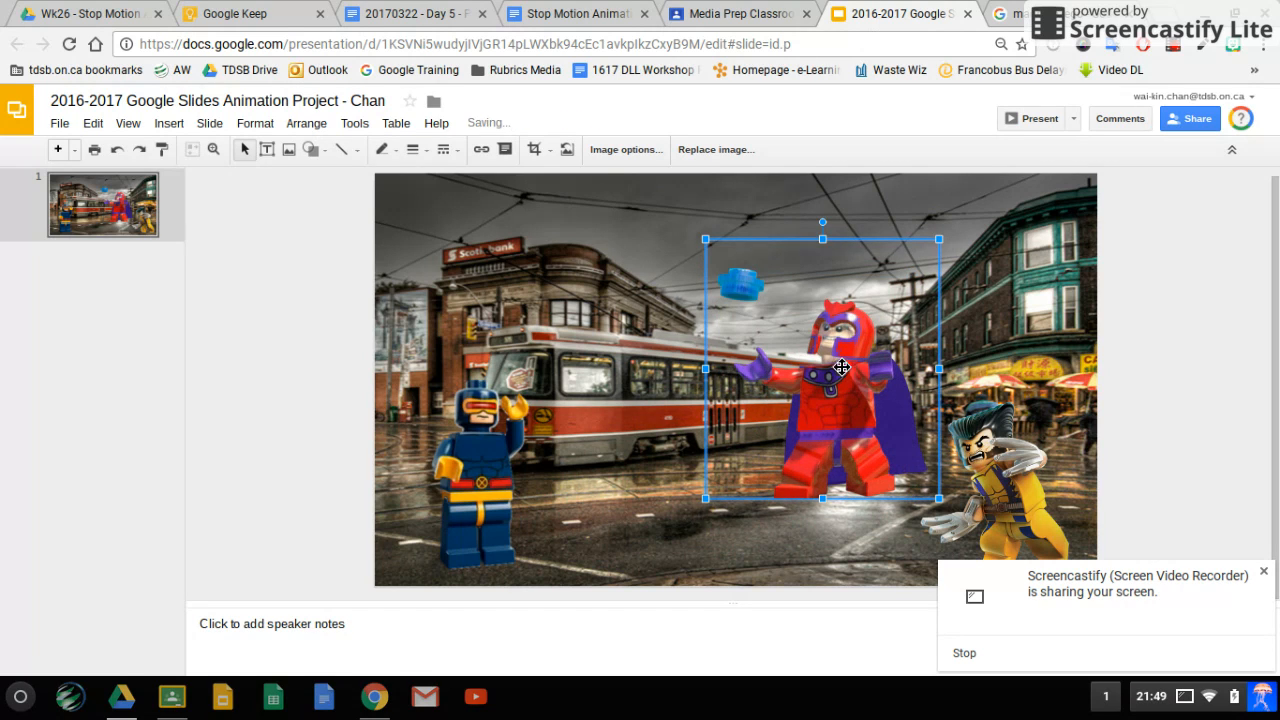
{"action": "left_click_drag", "start_coordinate": [843, 365], "coordinate": [808, 382]}
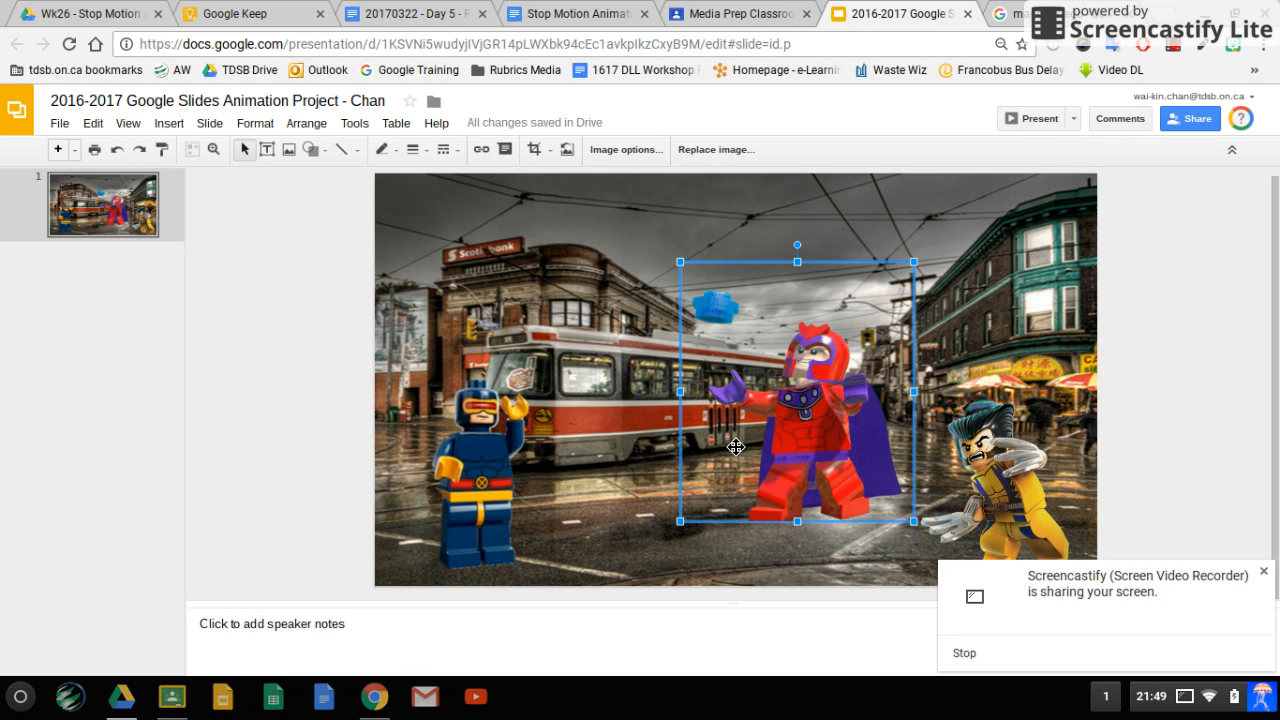
{"action": "left_click", "coordinate": [1263, 571]}
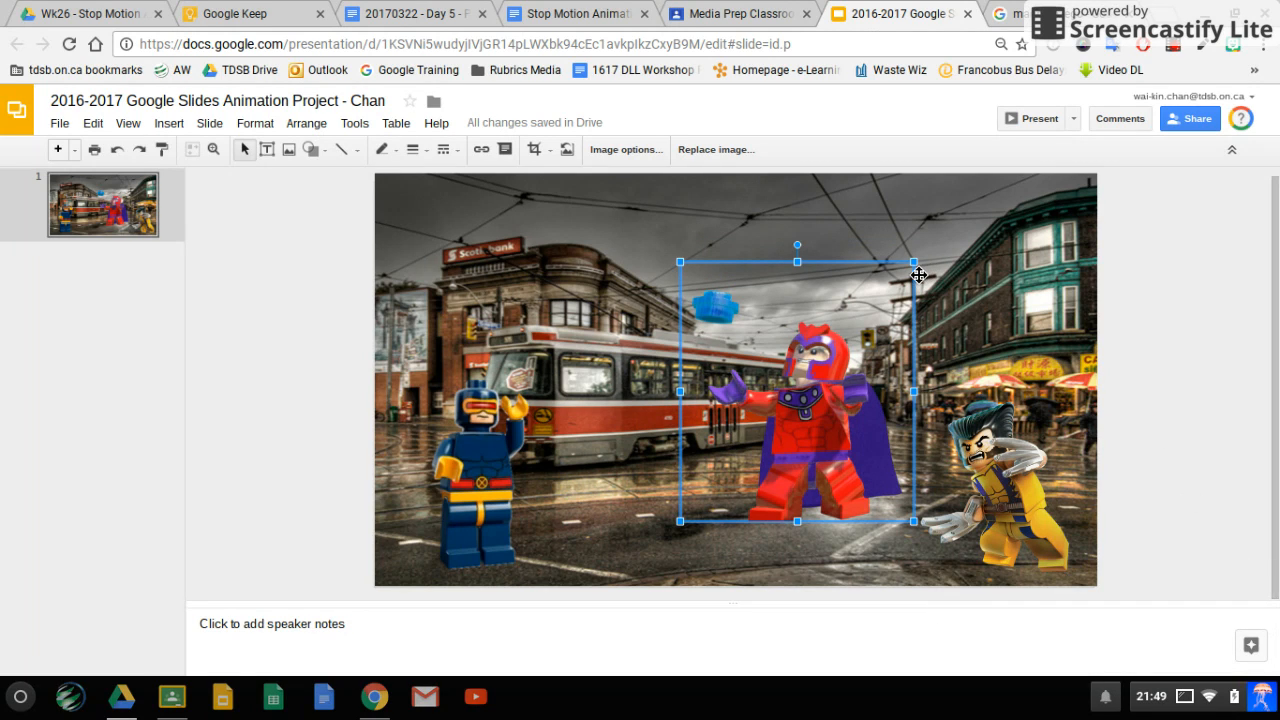
{"action": "left_click_drag", "start_coordinate": [913, 262], "coordinate": [864, 318]}
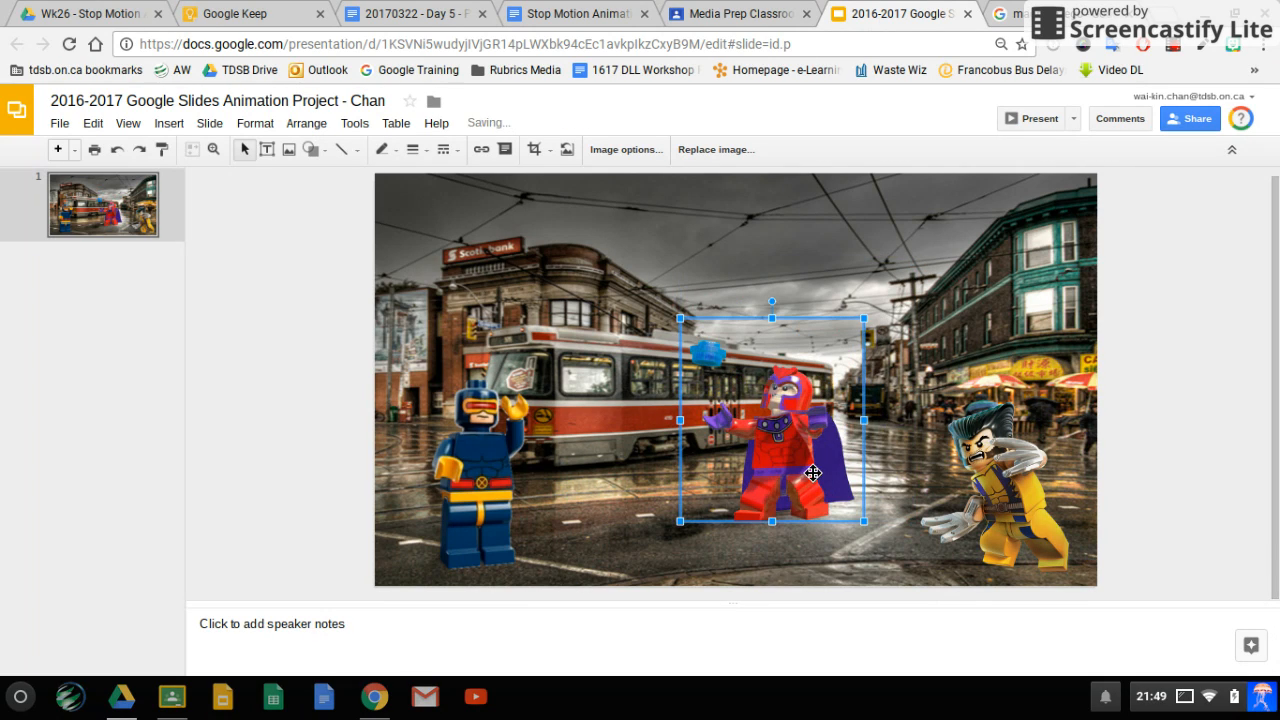
{"action": "left_click_drag", "start_coordinate": [813, 473], "coordinate": [849, 438]}
{"action": "left_click_drag", "start_coordinate": [911, 296], "coordinate": [880, 330]}
{"action": "left_click_drag", "start_coordinate": [806, 423], "coordinate": [827, 405]}
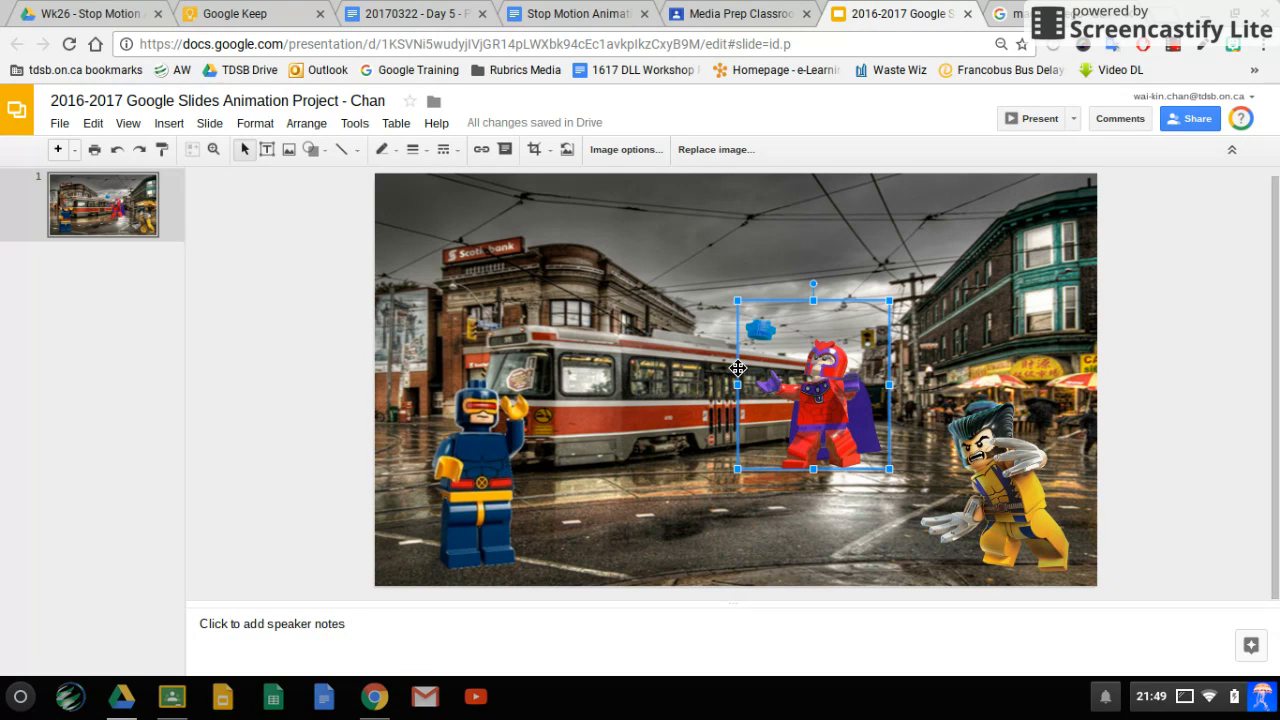
Step: Duplicate slide 1 to create the second animation frame
{"action": "left_click", "coordinate": [137, 222]}
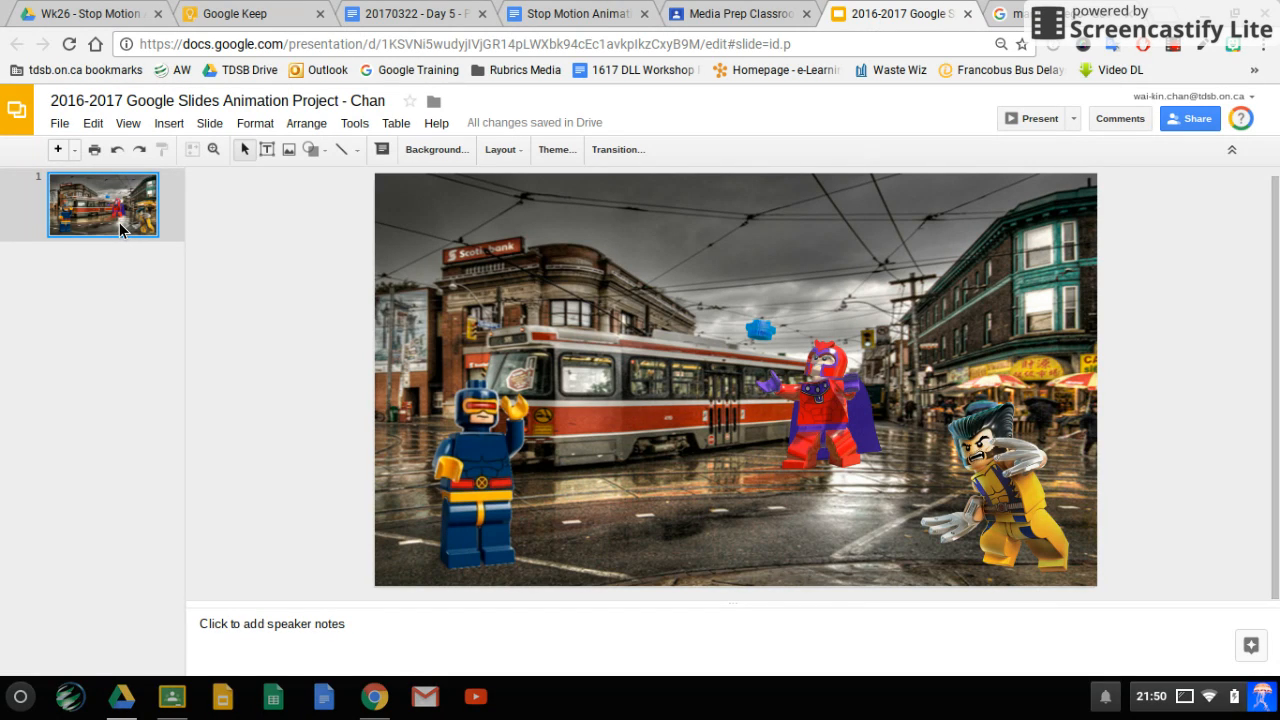
{"action": "left_click", "coordinate": [141, 276]}
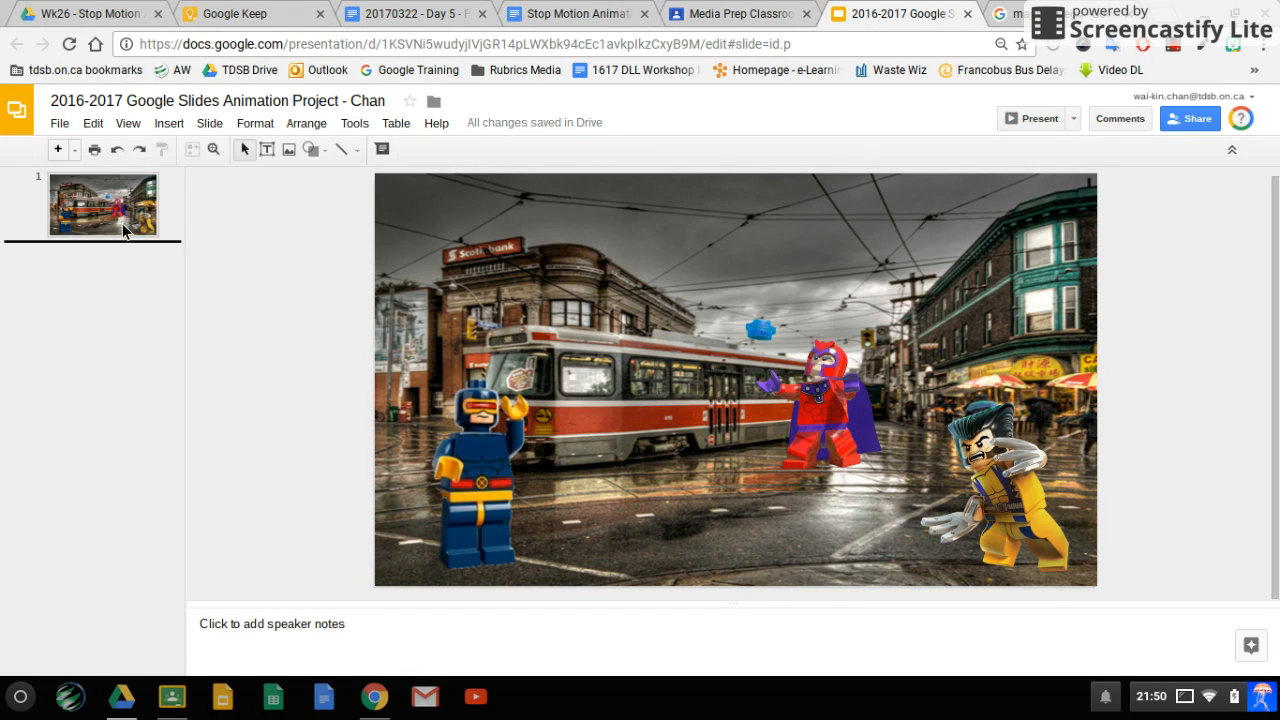
{"action": "left_click", "coordinate": [121, 220]}
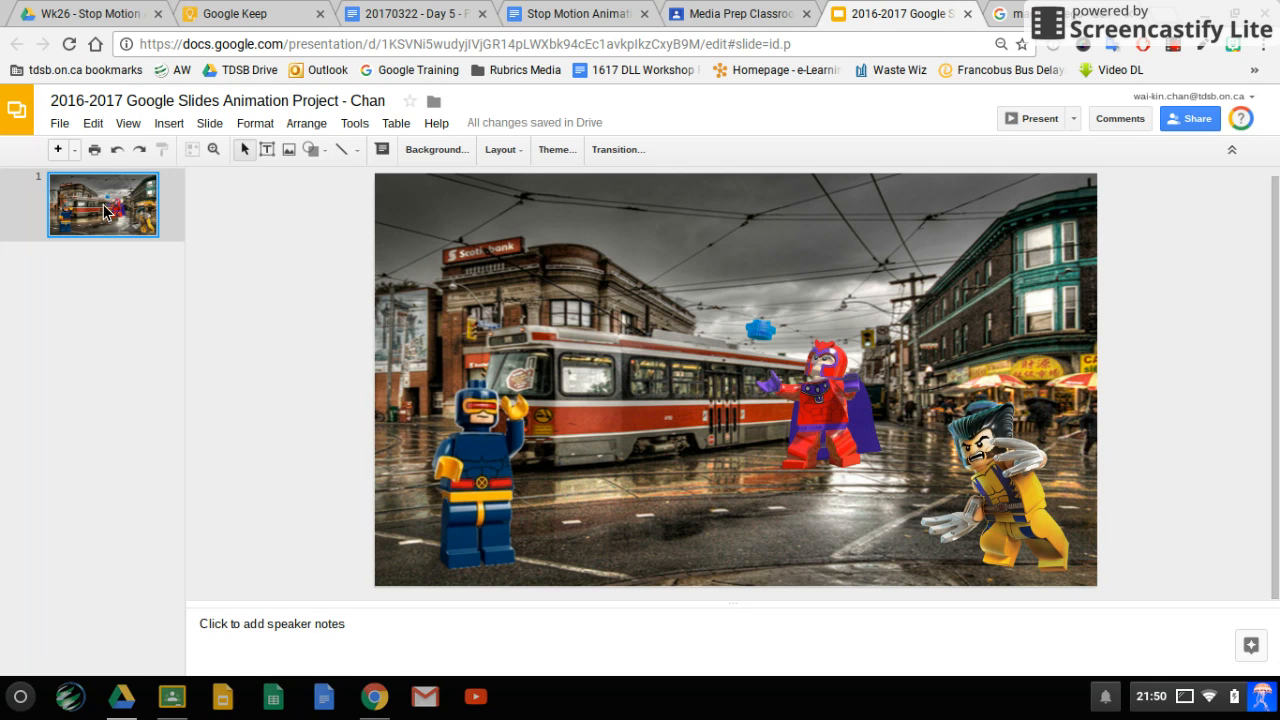
{"action": "right_click", "coordinate": [106, 210]}
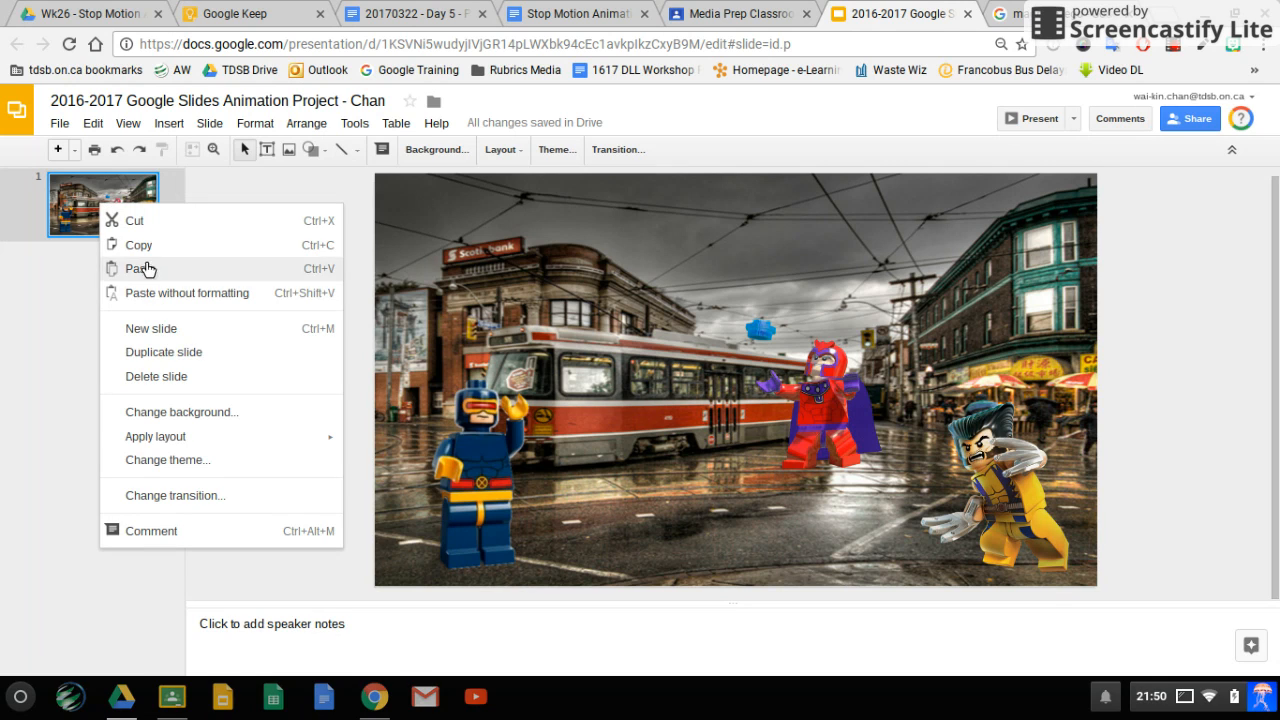
{"action": "left_click", "coordinate": [181, 360]}
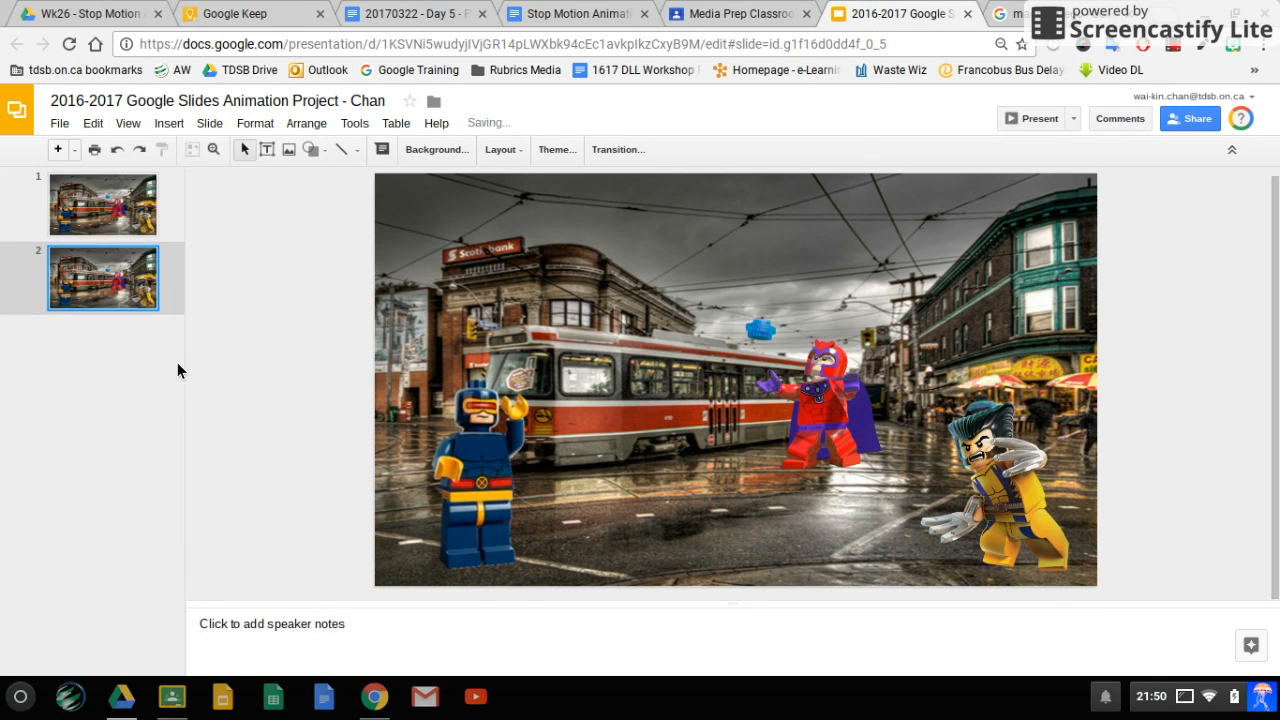
Step: Nudge the Magneto figure on slide 2 upward by two small increments
{"action": "left_click", "coordinate": [829, 412]}
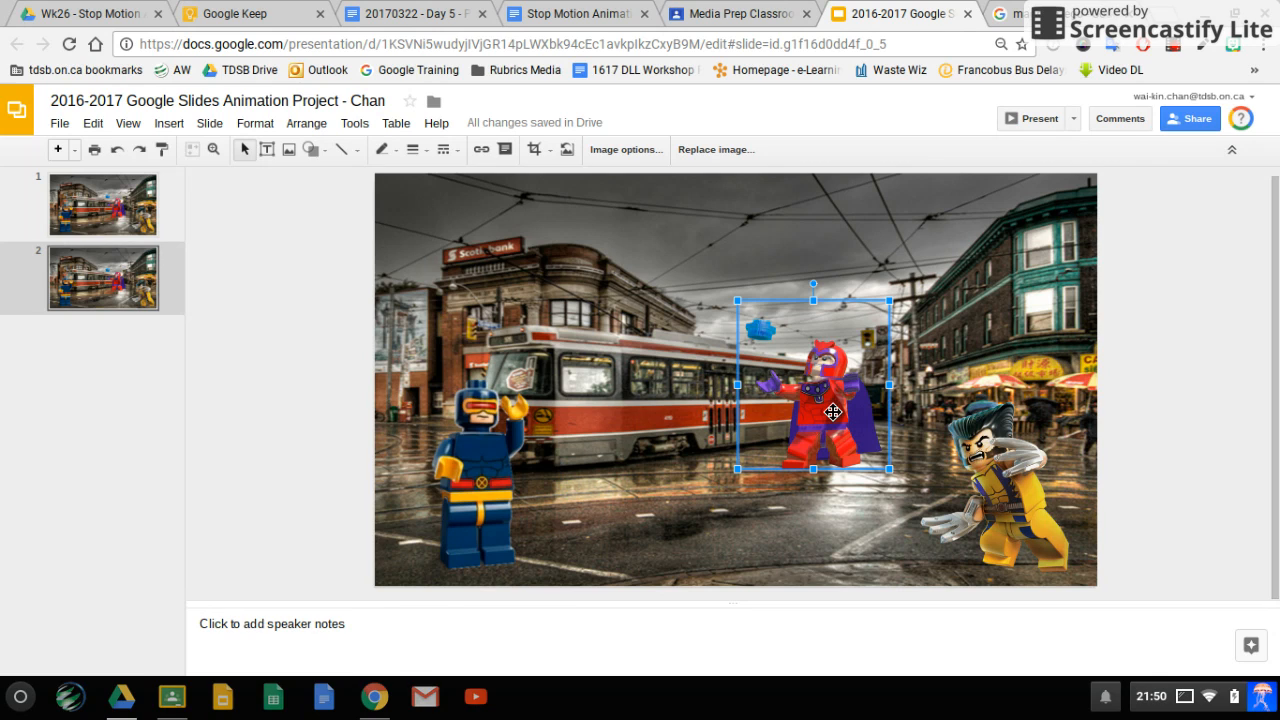
{"action": "key", "text": "Up"}
{"action": "key", "text": "Up"}
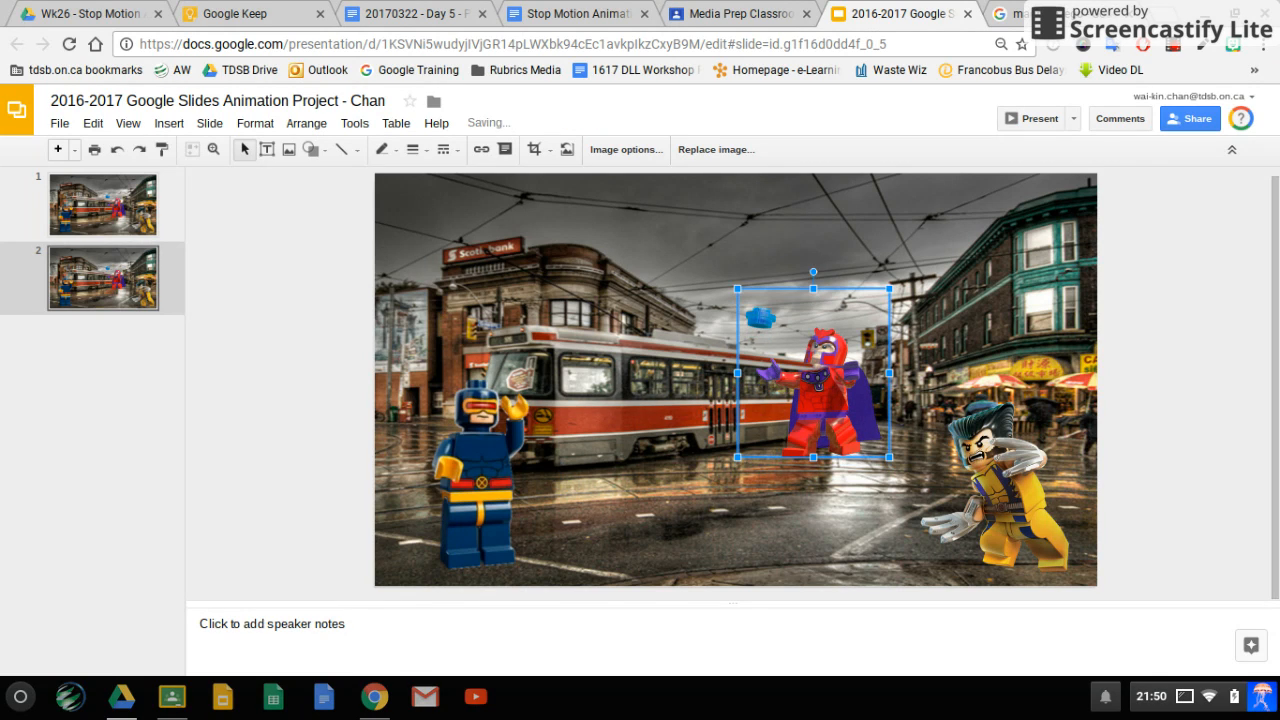
Step: Nudge the Wolverine figure on slide 2 to the left by two small increments
{"action": "left_click", "coordinate": [998, 490]}
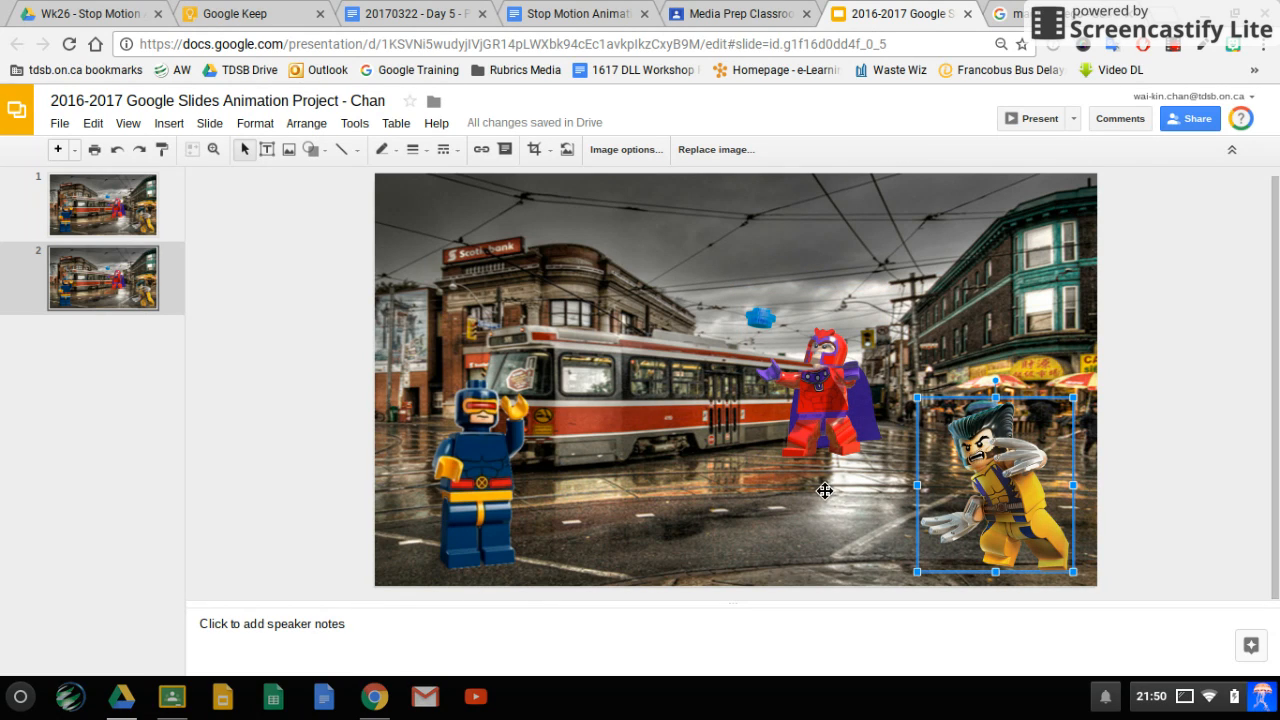
{"action": "key", "text": "Left"}
{"action": "key", "text": "Left"}
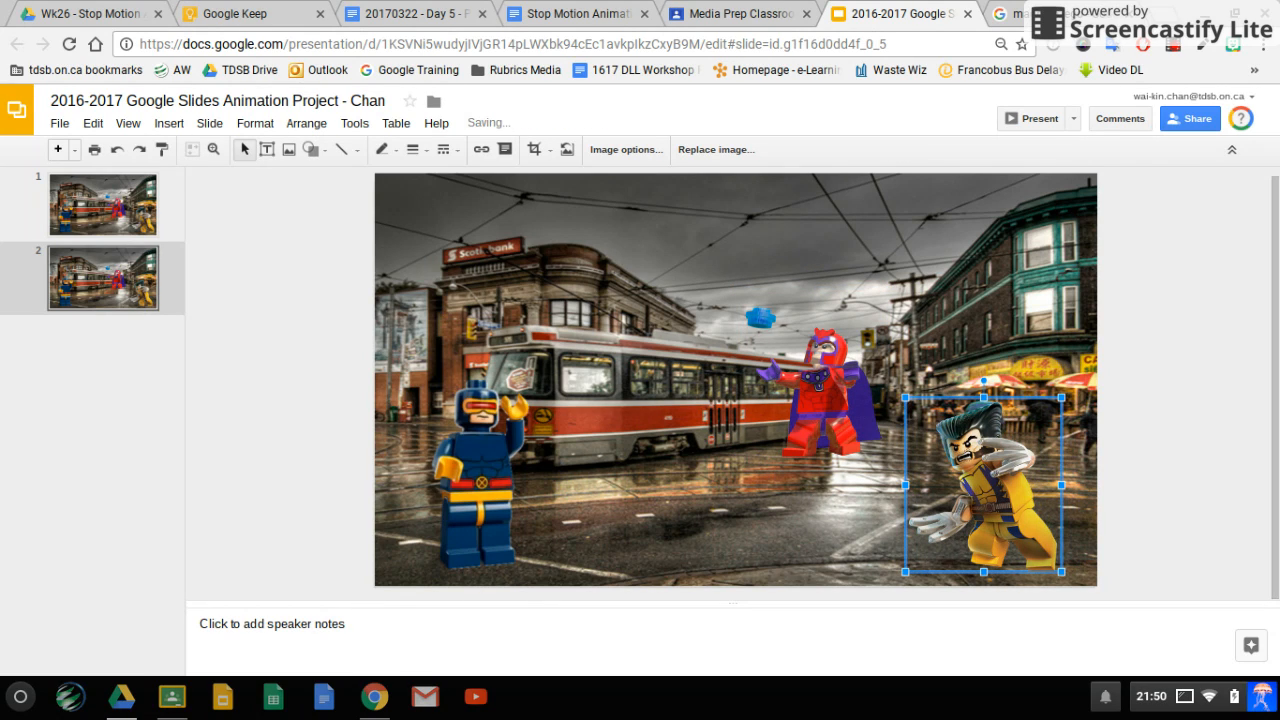
Step: Draw a small triangle beside Cyclops's raised hand on slide 2
{"action": "left_click", "coordinate": [496, 422]}
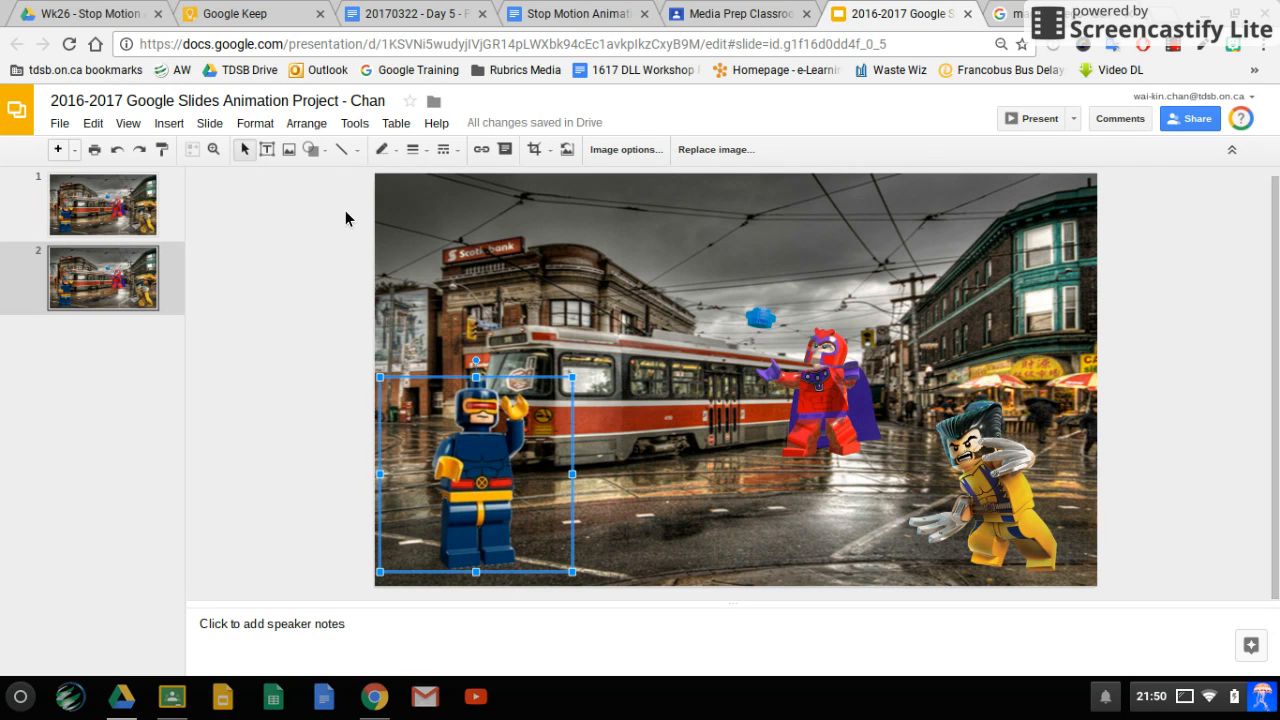
{"action": "left_click", "coordinate": [318, 162]}
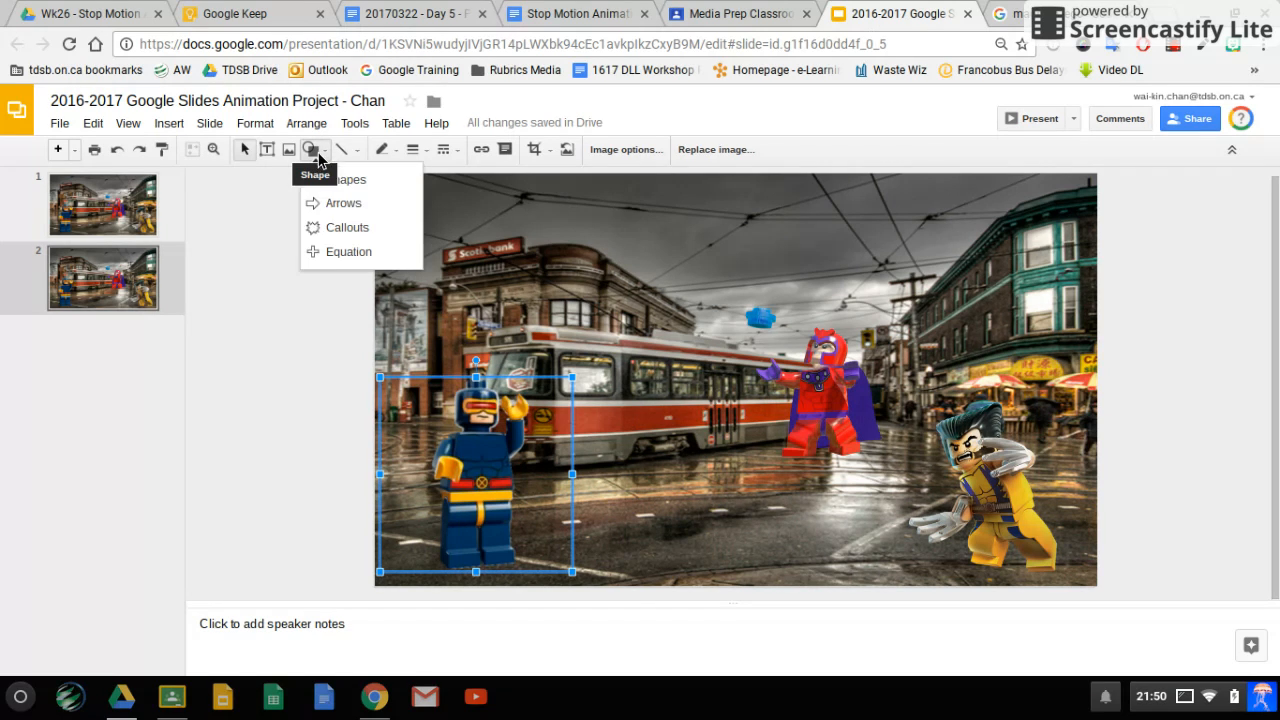
{"action": "mouse_move", "coordinate": [337, 187]}
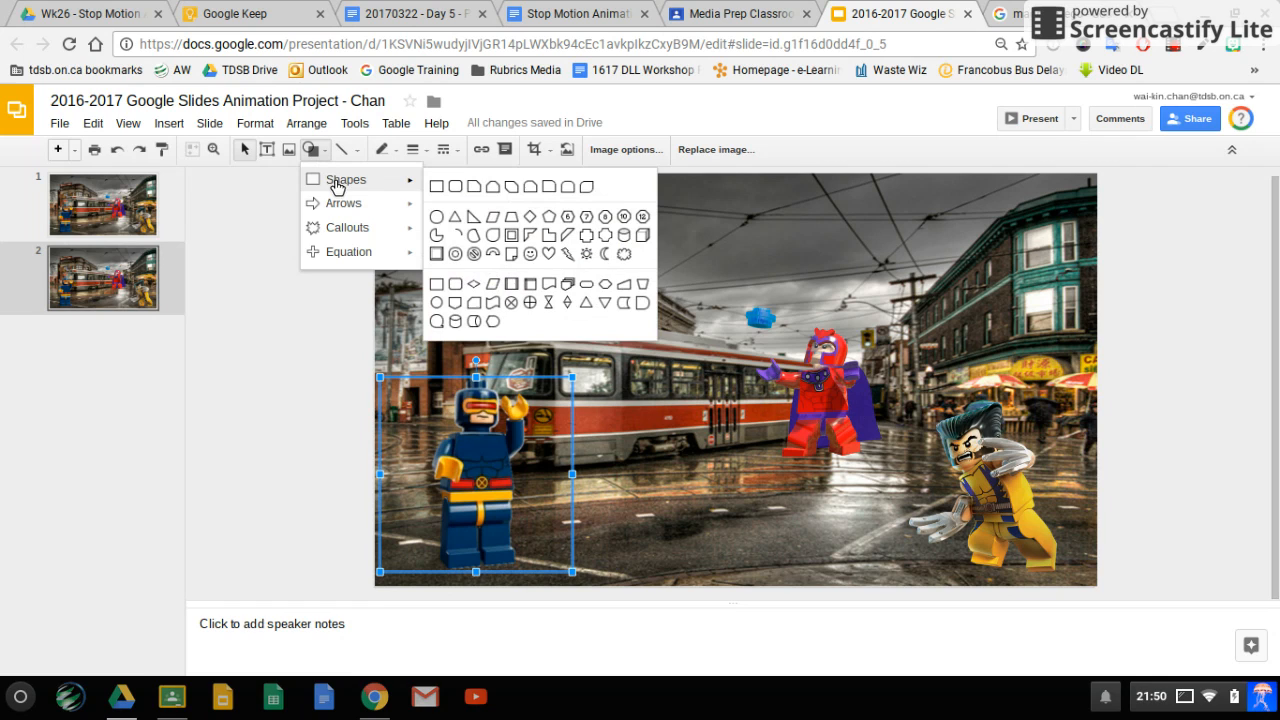
{"action": "left_click", "coordinate": [460, 222]}
{"action": "left_click_drag", "start_coordinate": [526, 401], "coordinate": [576, 358]}
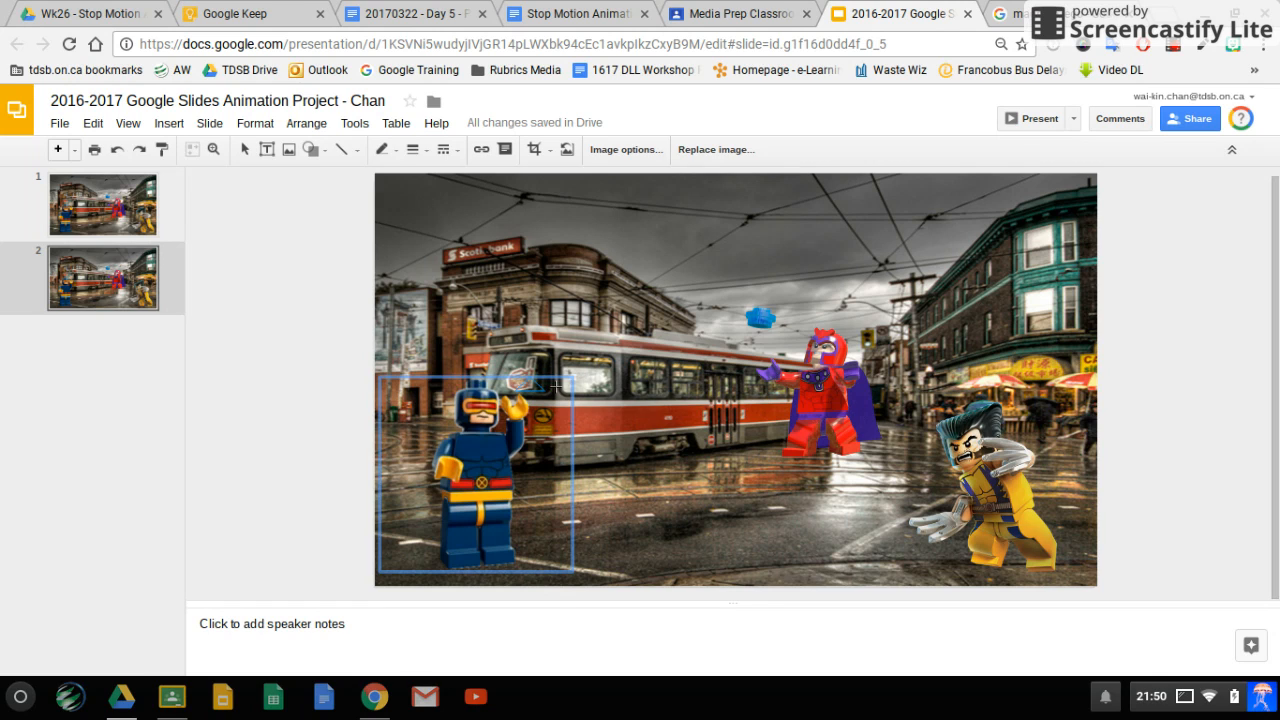
{"action": "left_click_drag", "start_coordinate": [556, 386], "coordinate": [548, 373]}
Step: Fill the small triangle with red, then rotate and place it with its tip at Cyclops's raised hand
{"action": "left_click", "coordinate": [392, 155]}
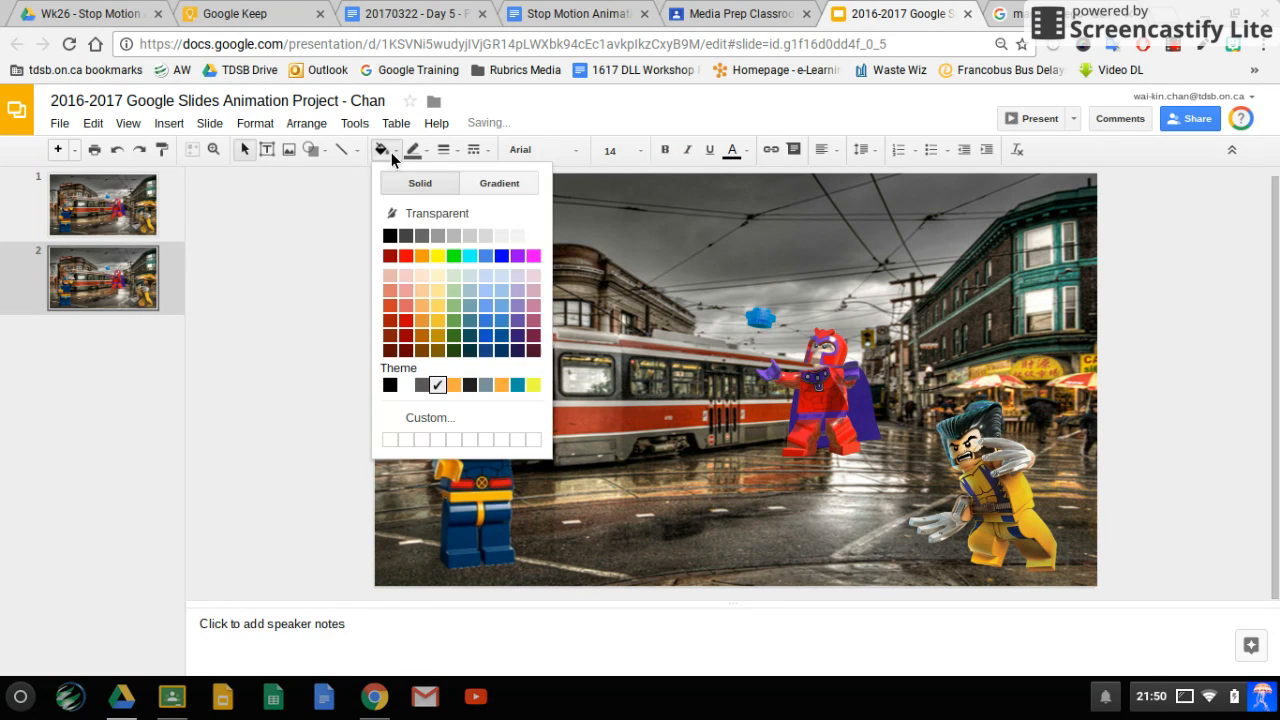
{"action": "left_click", "coordinate": [405, 256]}
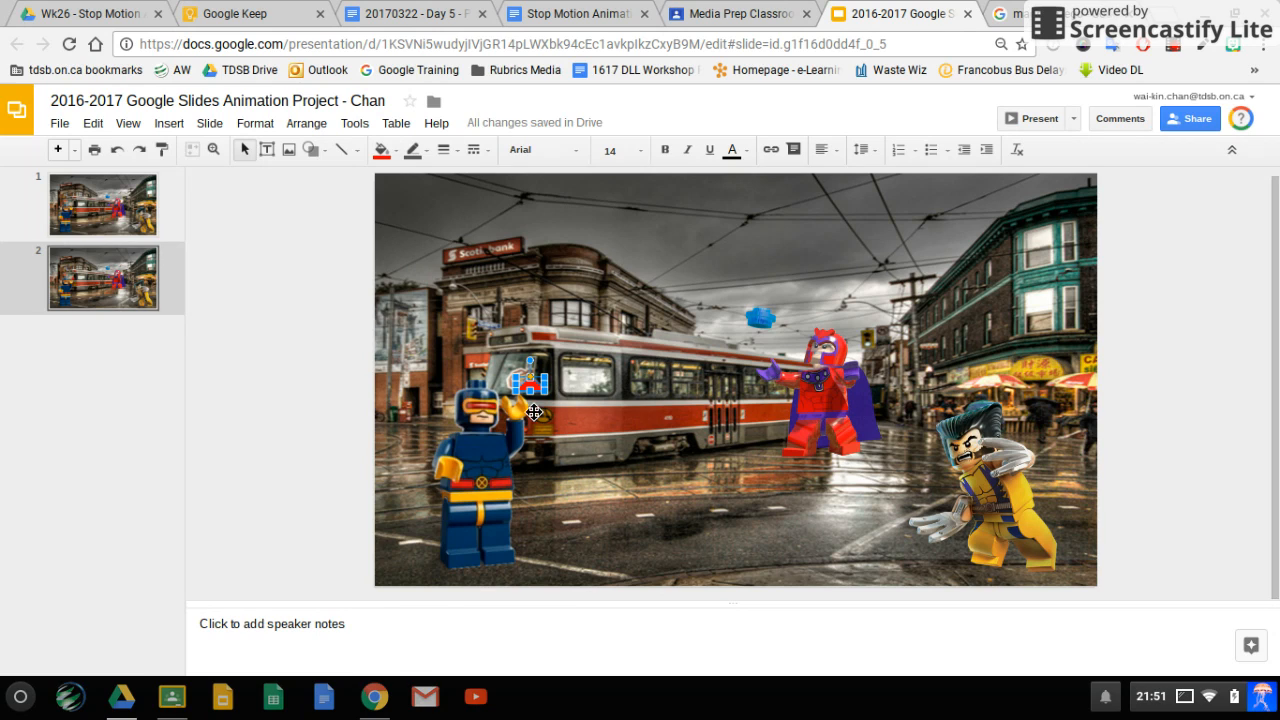
{"action": "left_click_drag", "start_coordinate": [547, 374], "coordinate": [537, 407]}
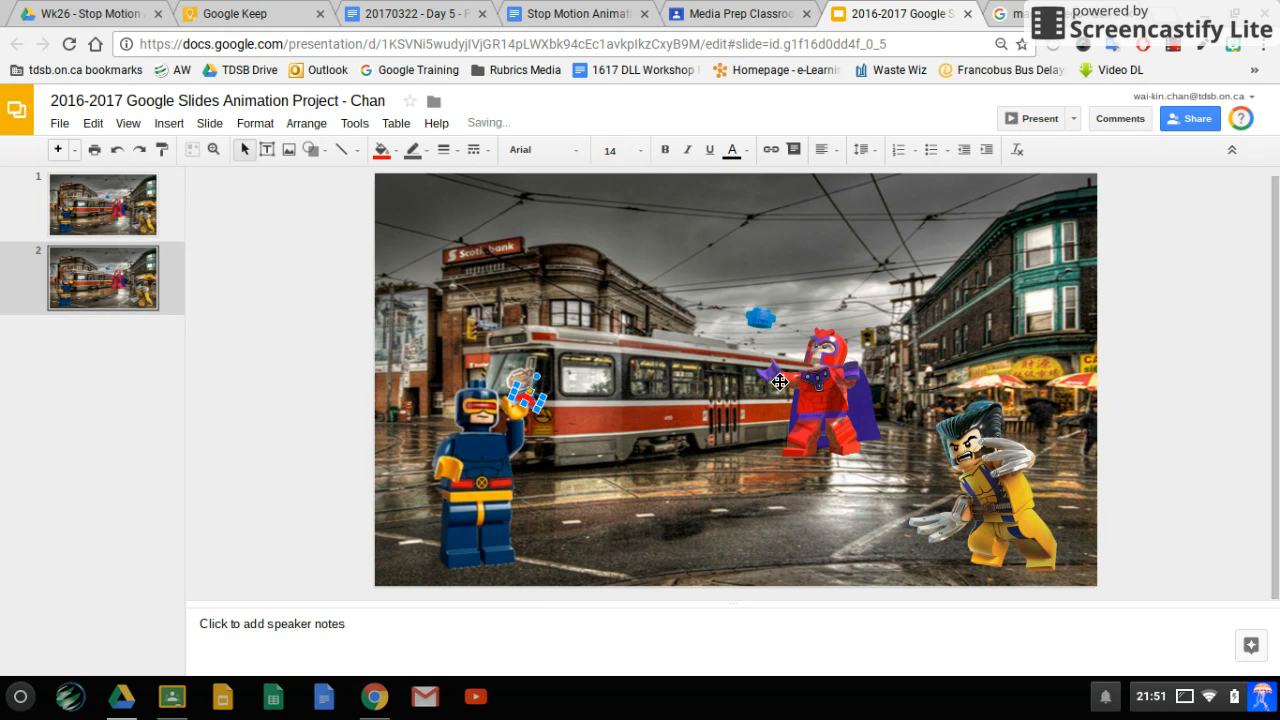
Step: Compare slides 1 and 2, and duplicate slide 2 to create the third animation frame
{"action": "left_click", "coordinate": [110, 285]}
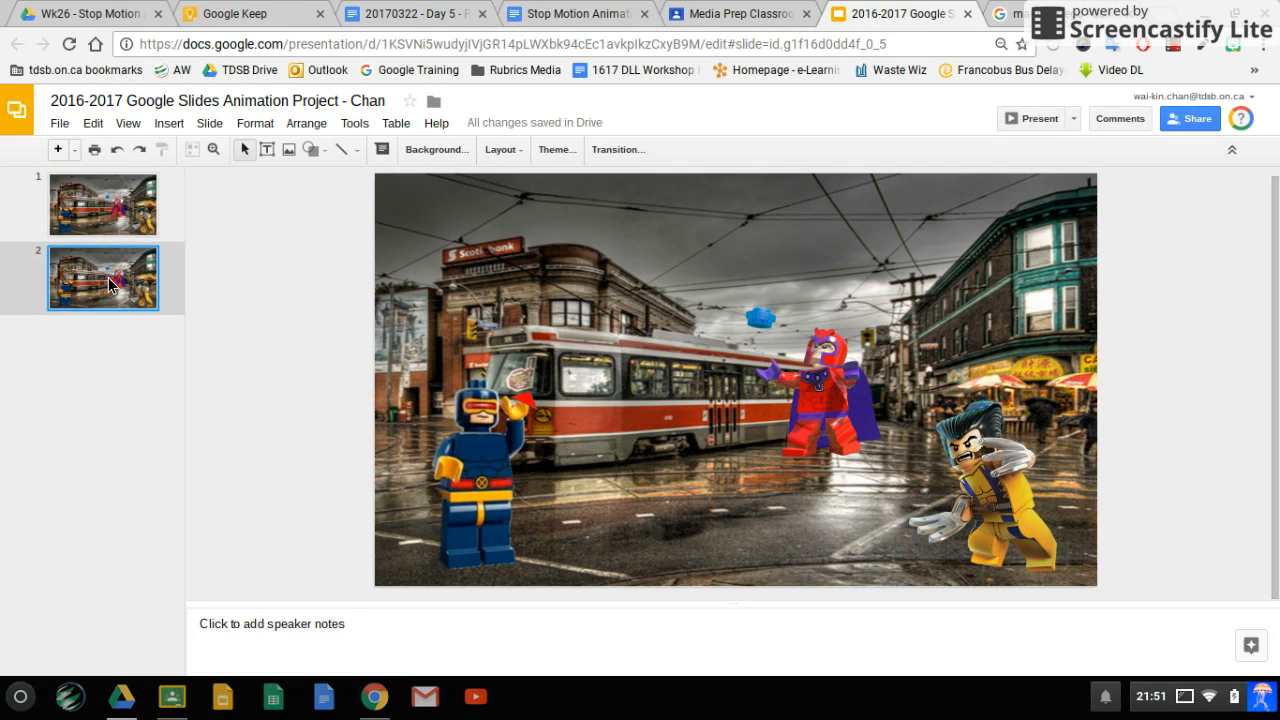
{"action": "left_click", "coordinate": [117, 225]}
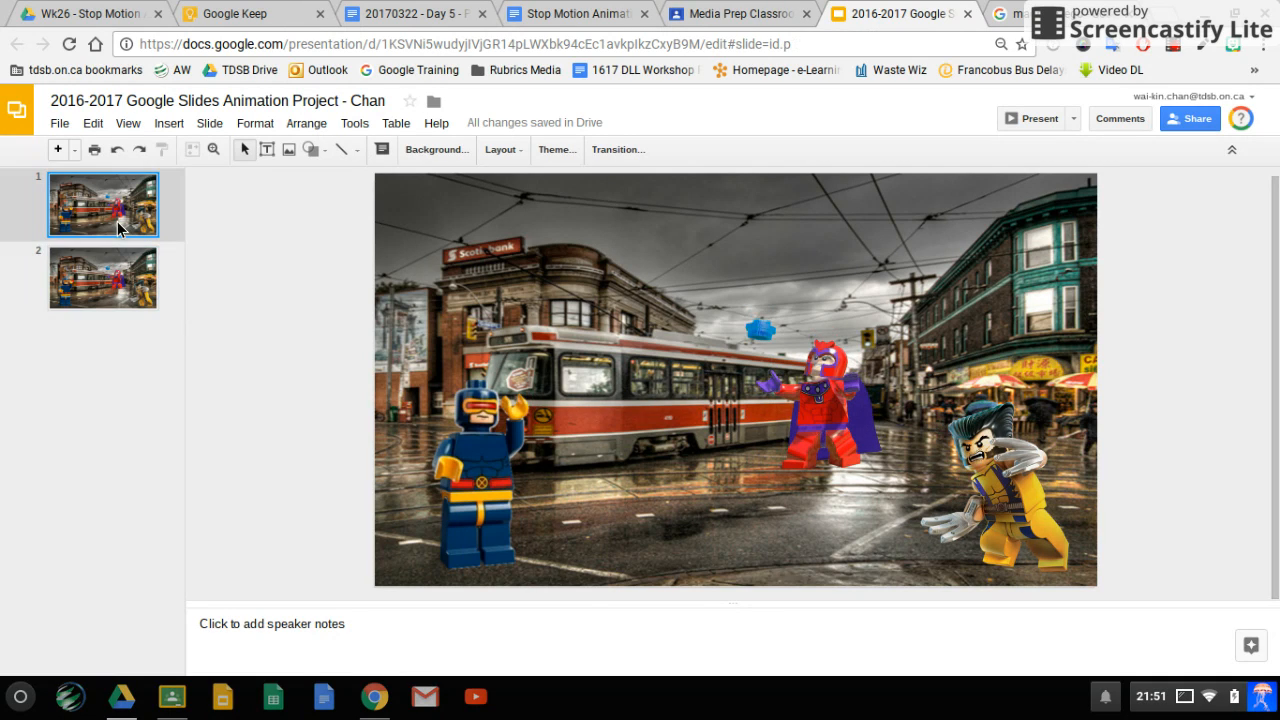
{"action": "left_click", "coordinate": [122, 291]}
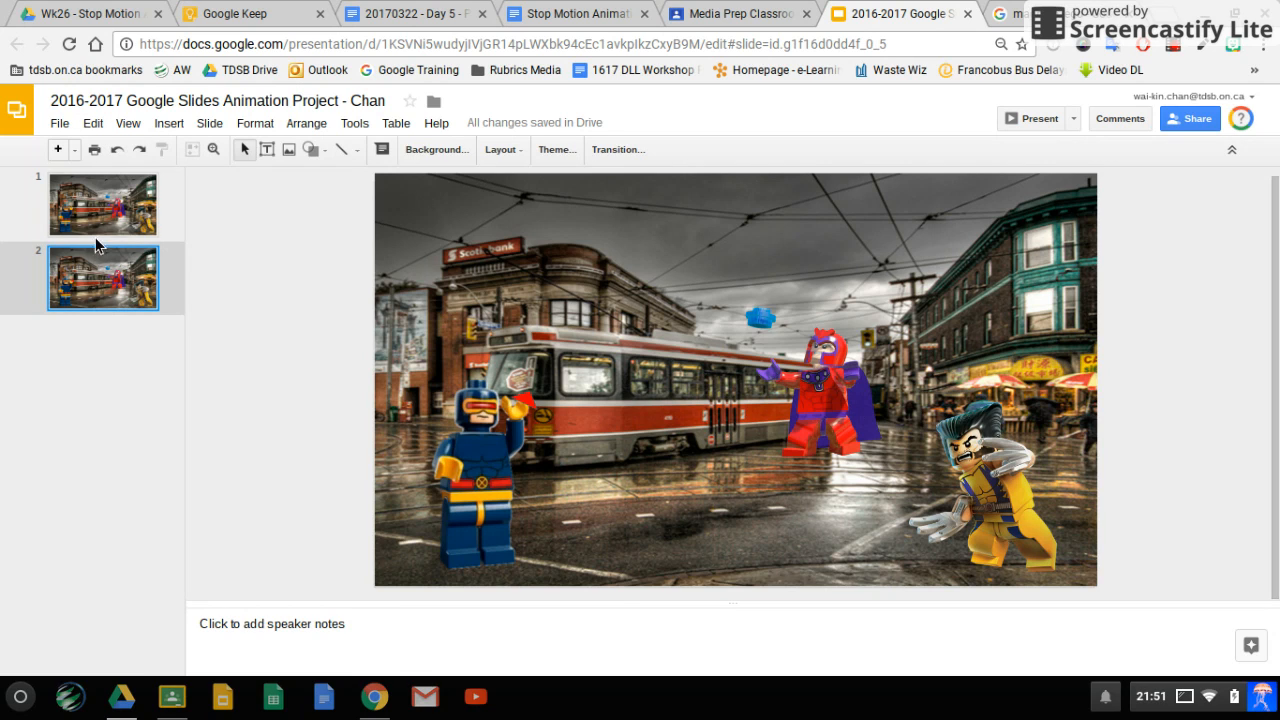
{"action": "left_click", "coordinate": [107, 122]}
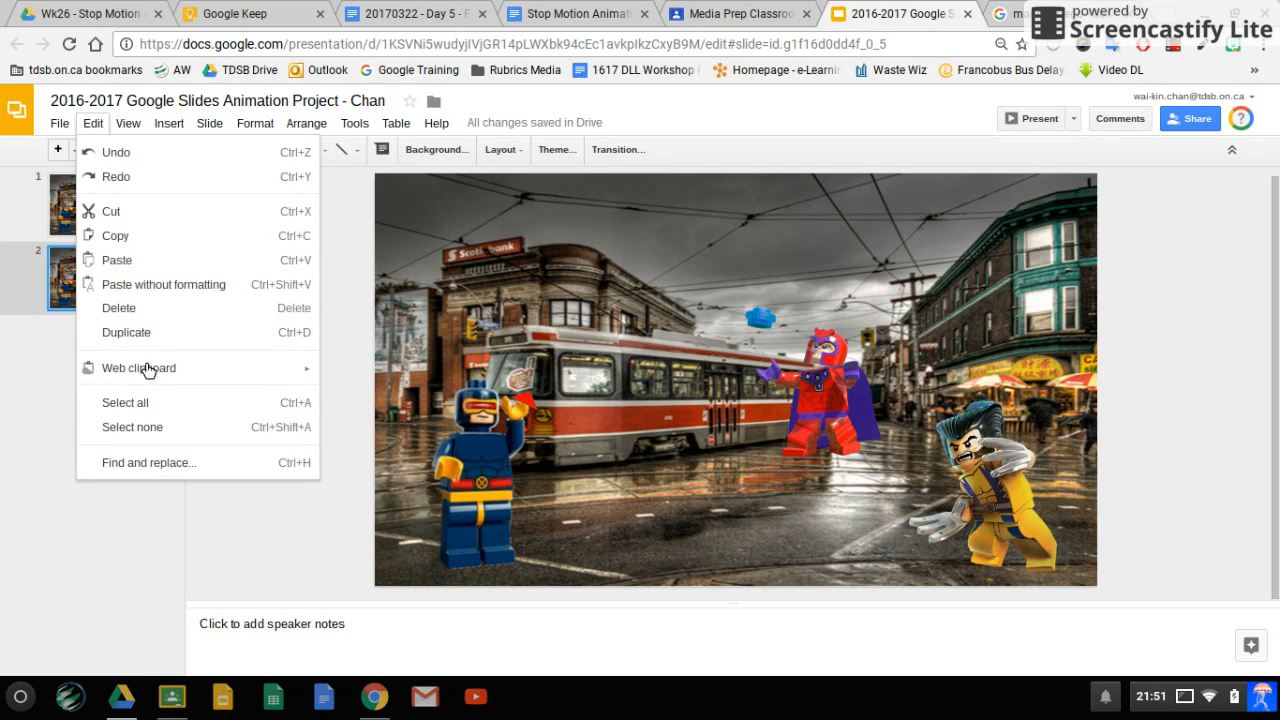
{"action": "left_click", "coordinate": [127, 332]}
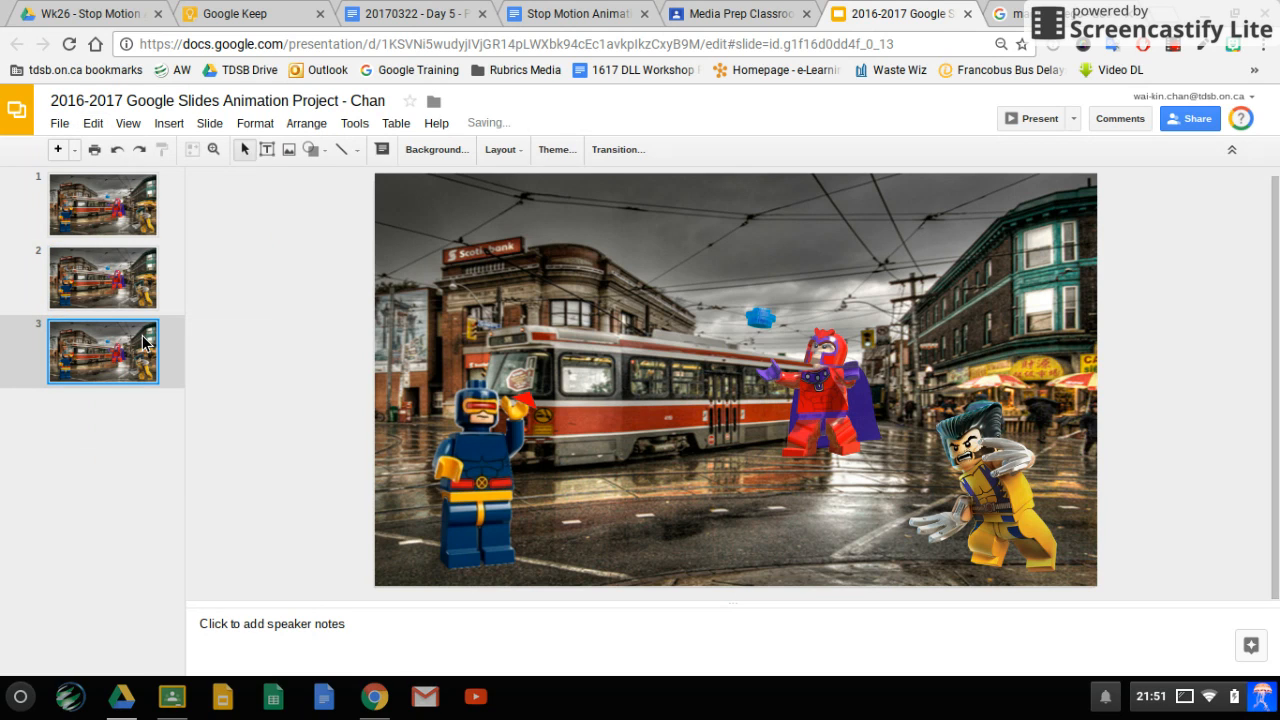
Step: Nudge Magneto on slide 3 up by two small increments and left by one
{"action": "left_click", "coordinate": [818, 408]}
{"action": "key", "text": "Up"}
{"action": "key", "text": "Up"}
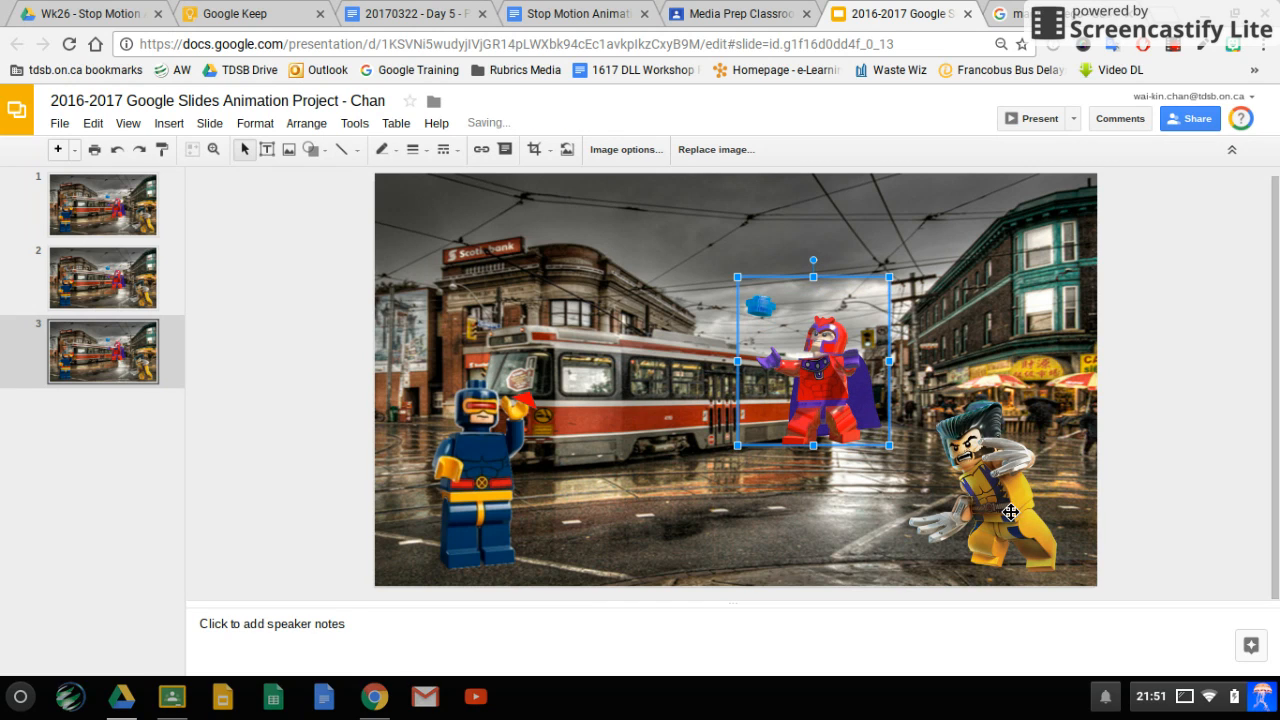
{"action": "key", "text": "Left"}
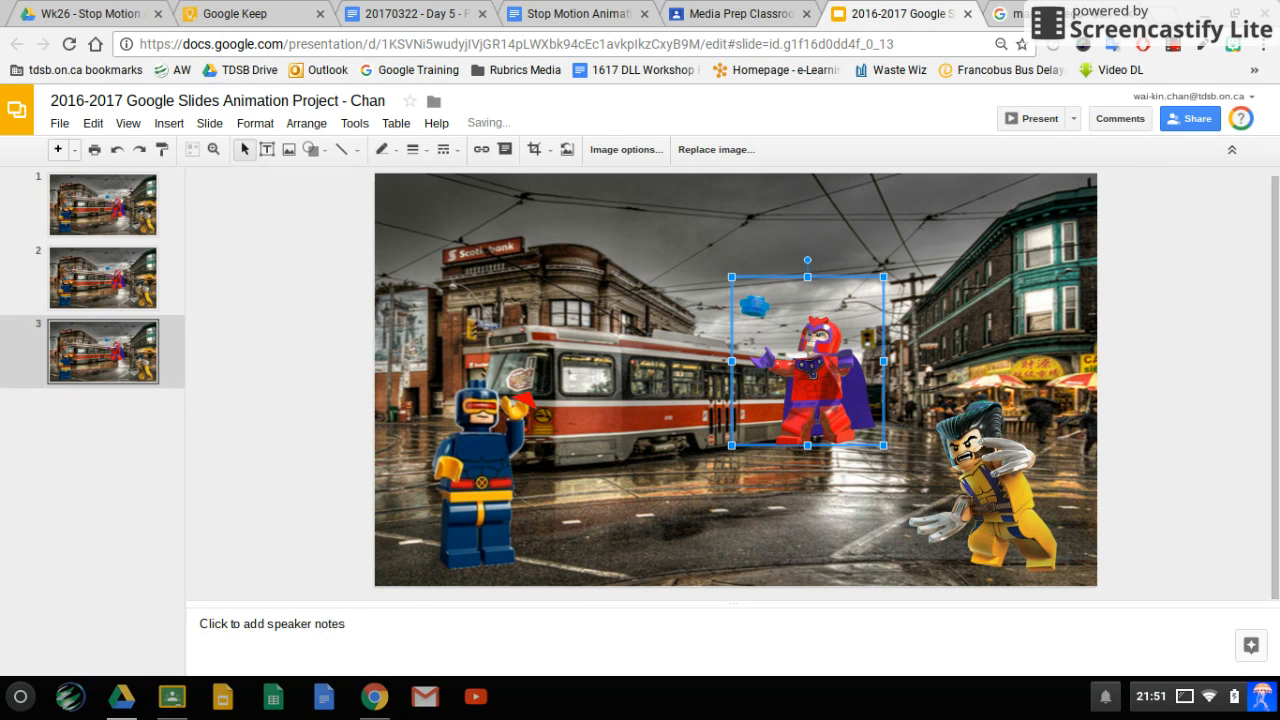
Step: Tilt Wolverine slightly counterclockwise on slide 3 and slightly enlarge the red triangle at Cyclops's hand
{"action": "left_click", "coordinate": [1000, 512]}
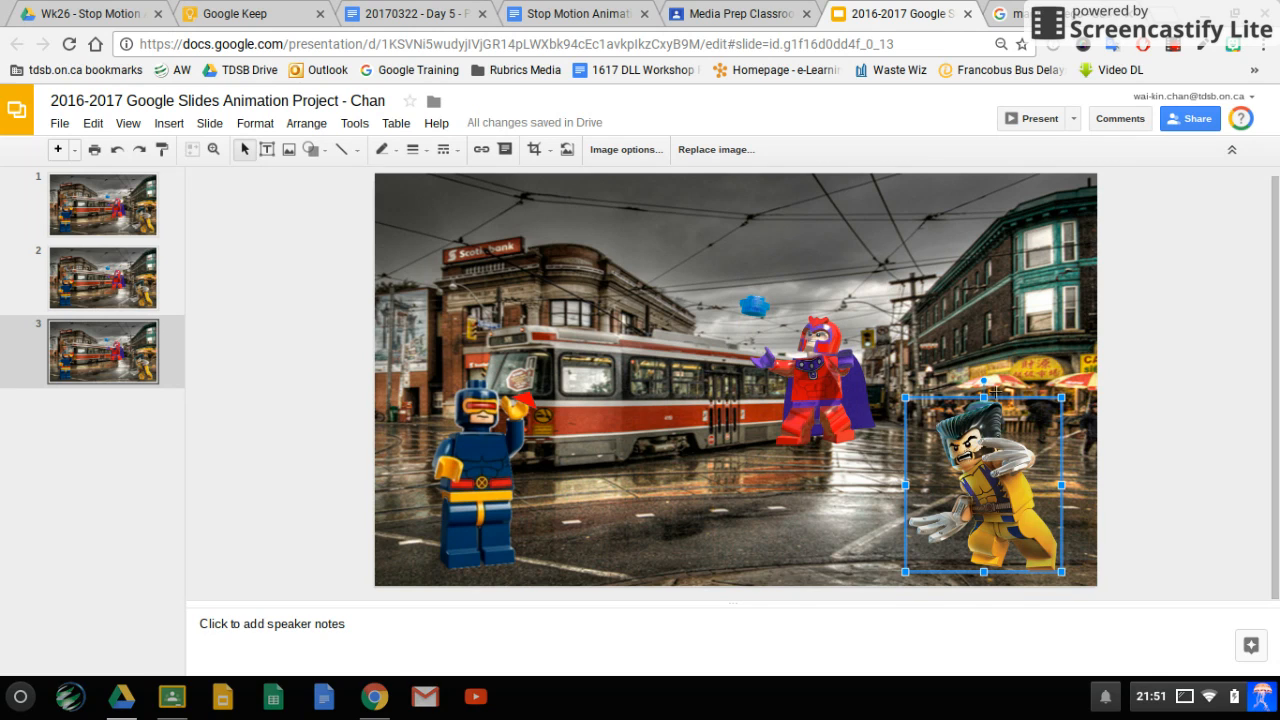
{"action": "left_click_drag", "start_coordinate": [994, 391], "coordinate": [982, 391]}
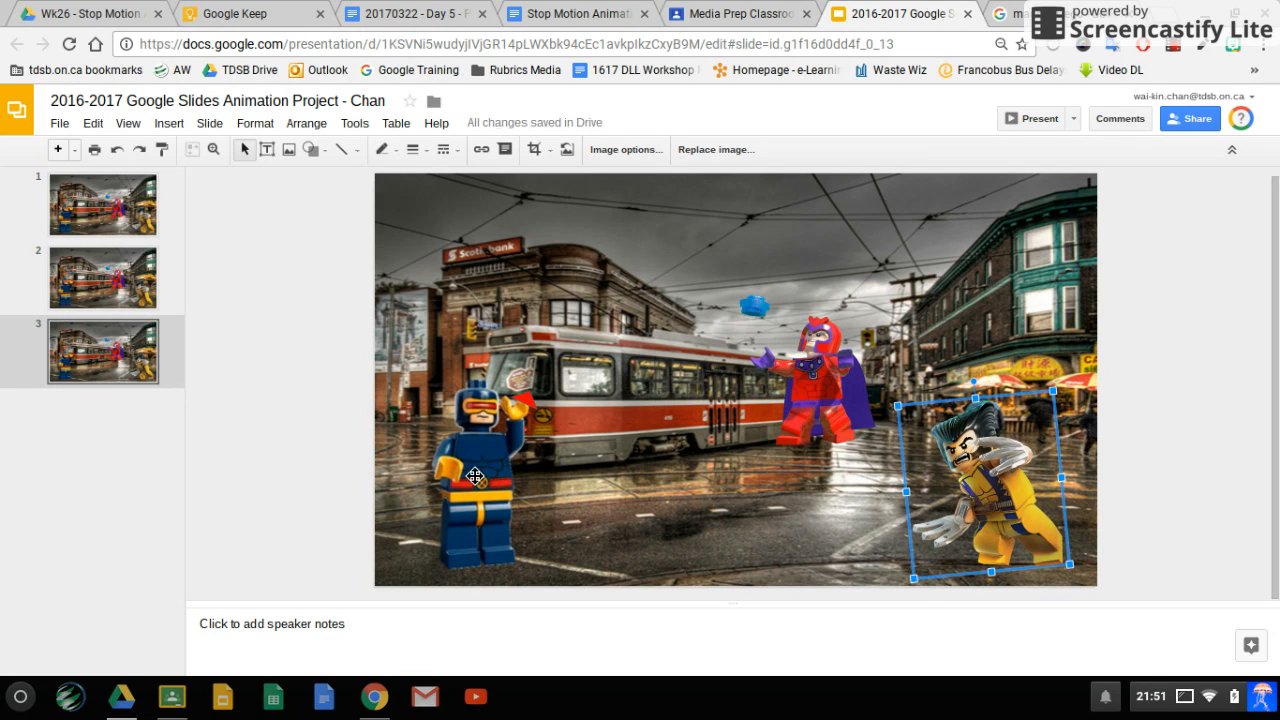
{"action": "left_click", "coordinate": [543, 399]}
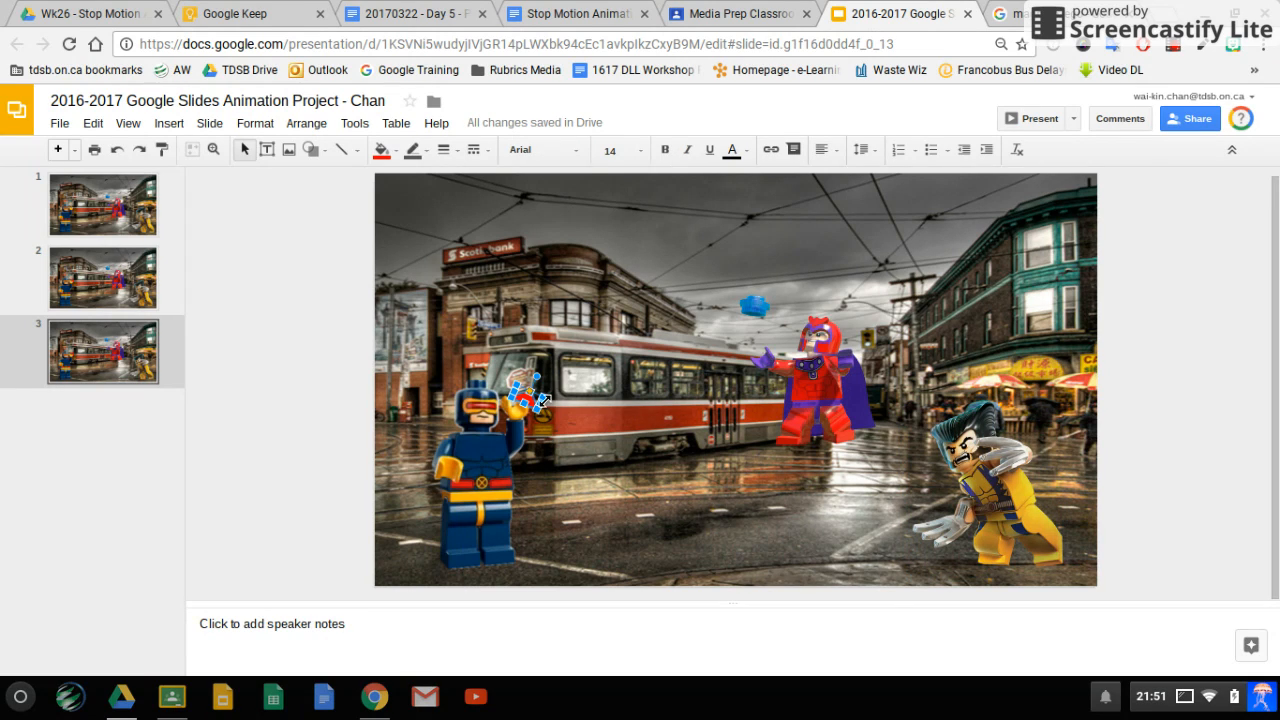
{"action": "left_click_drag", "start_coordinate": [563, 405], "coordinate": [557, 396]}
Step: Duplicate slide 3 as the fourth frame and enlarge its red triangle outward from Cyclops's hand
{"action": "right_click", "coordinate": [134, 356]}
{"action": "left_click", "coordinate": [188, 420]}
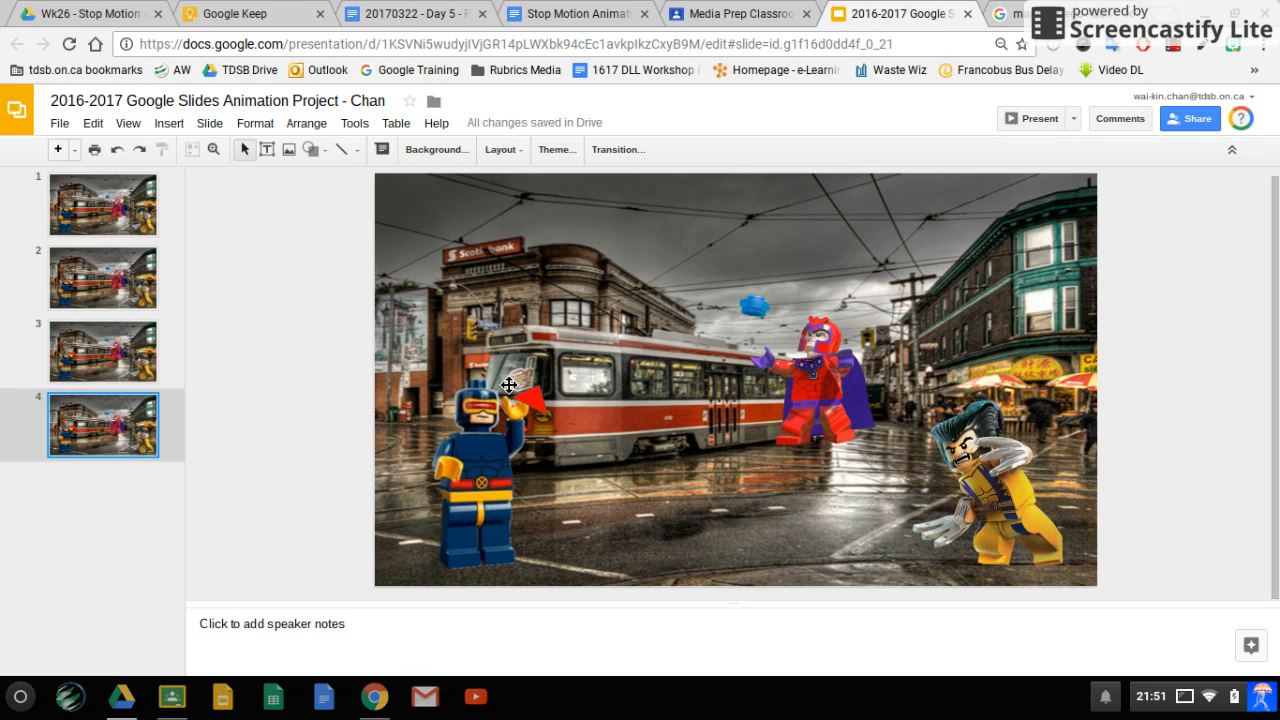
{"action": "left_click", "coordinate": [536, 401]}
{"action": "left_click_drag", "start_coordinate": [556, 391], "coordinate": [577, 395]}
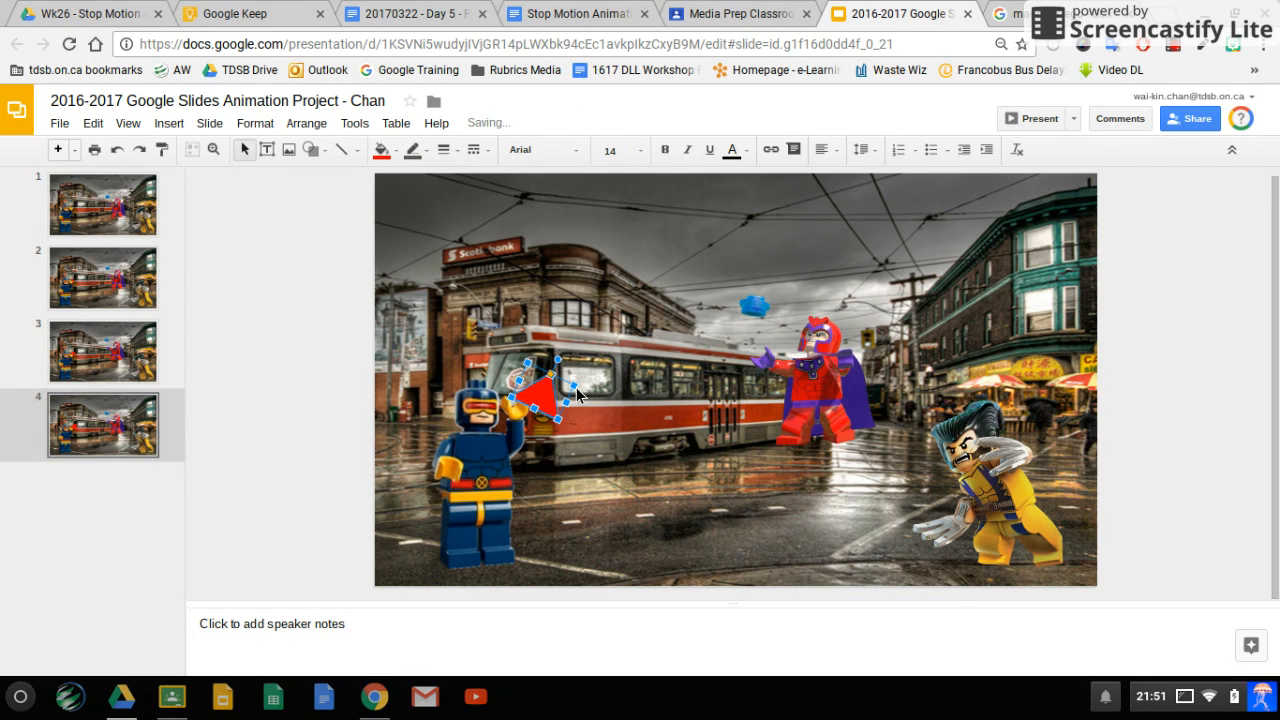
Step: Shift Magneto slightly up and left on slide 4, and tilt Wolverine further counterclockwise
{"action": "left_click", "coordinate": [833, 362]}
{"action": "left_click_drag", "start_coordinate": [813, 299], "coordinate": [807, 287]}
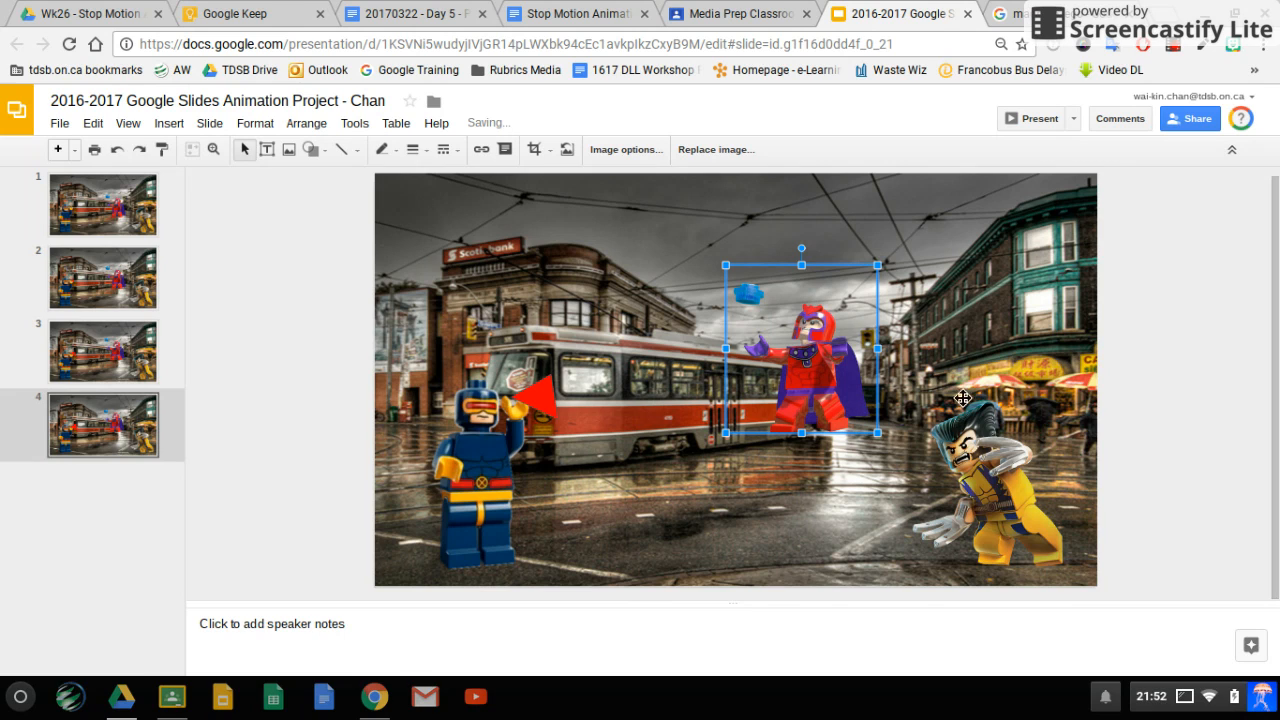
{"action": "left_click", "coordinate": [993, 455]}
{"action": "left_click_drag", "start_coordinate": [976, 383], "coordinate": [959, 387]}
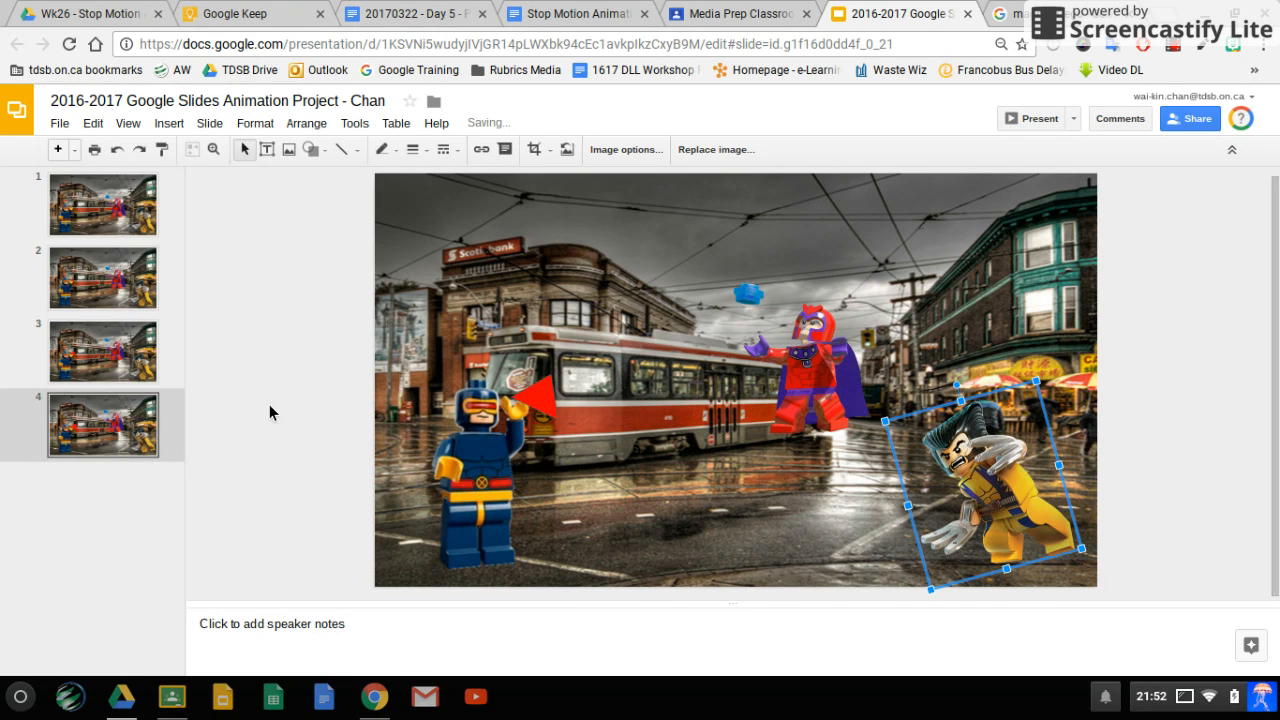
Step: Duplicate slide 4 as the fifth frame and enlarge its red triangle a little more
{"action": "left_click", "coordinate": [117, 451]}
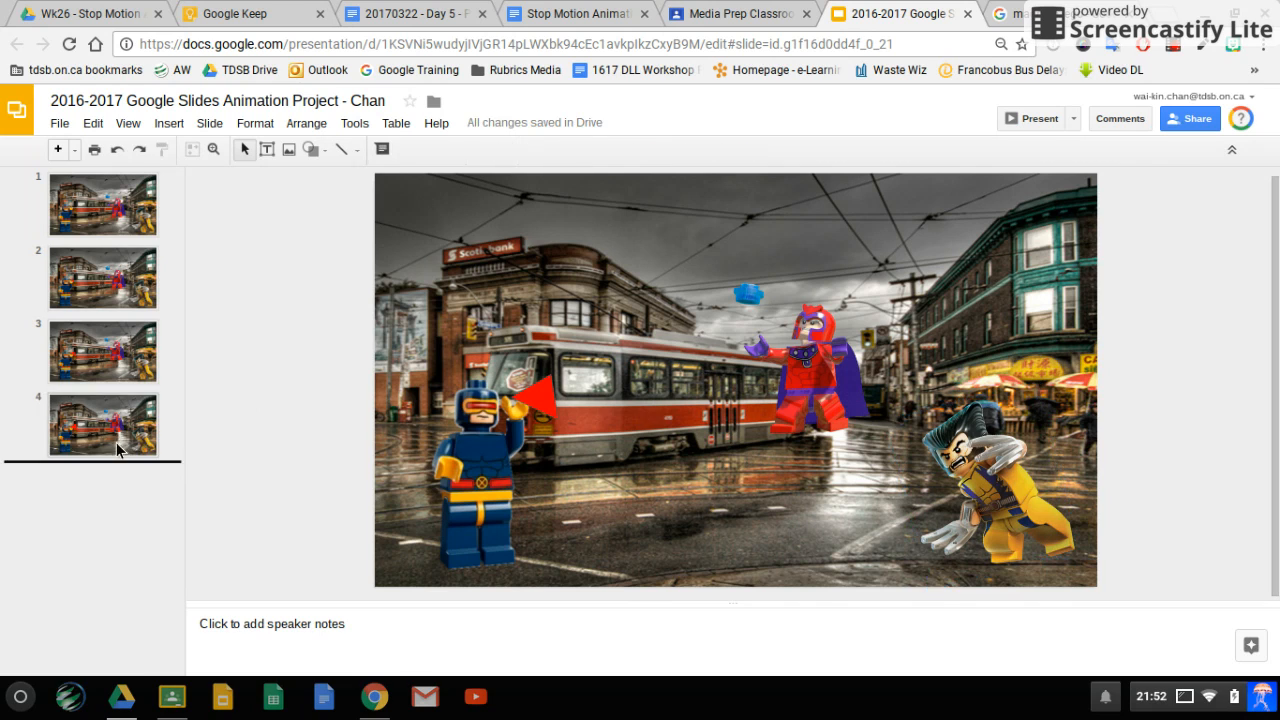
{"action": "right_click", "coordinate": [117, 442]}
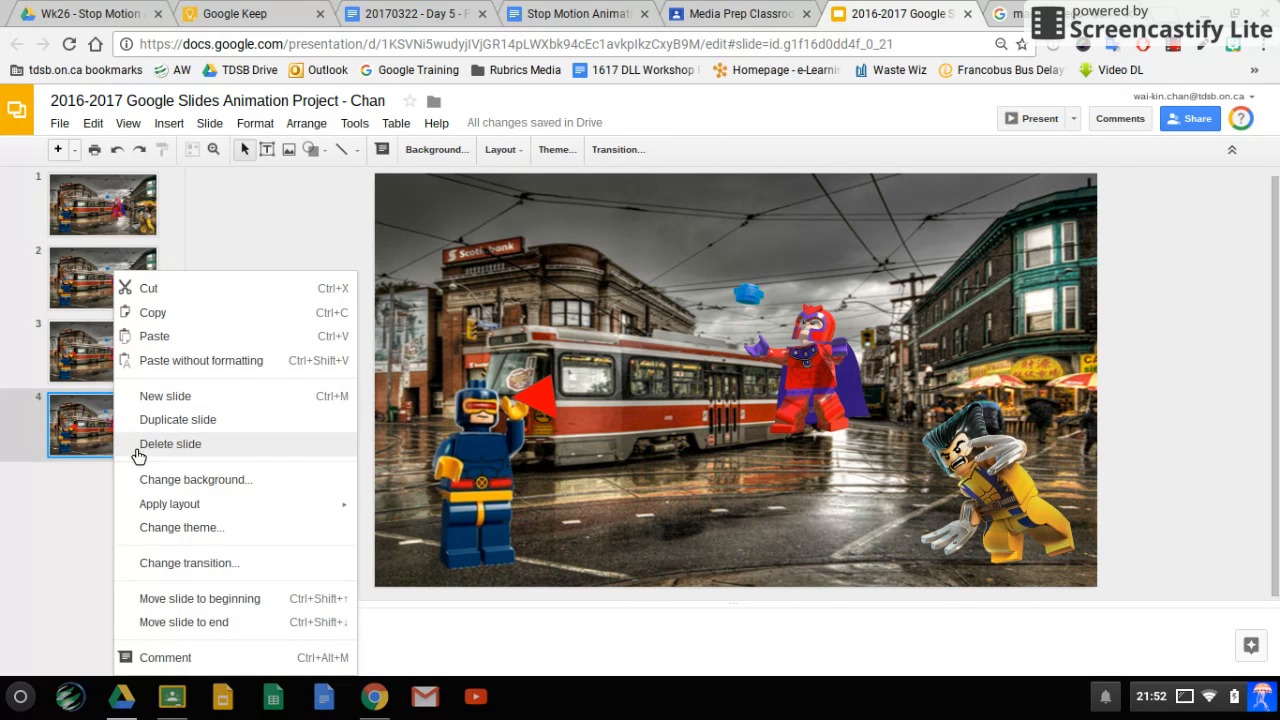
{"action": "left_click", "coordinate": [196, 421]}
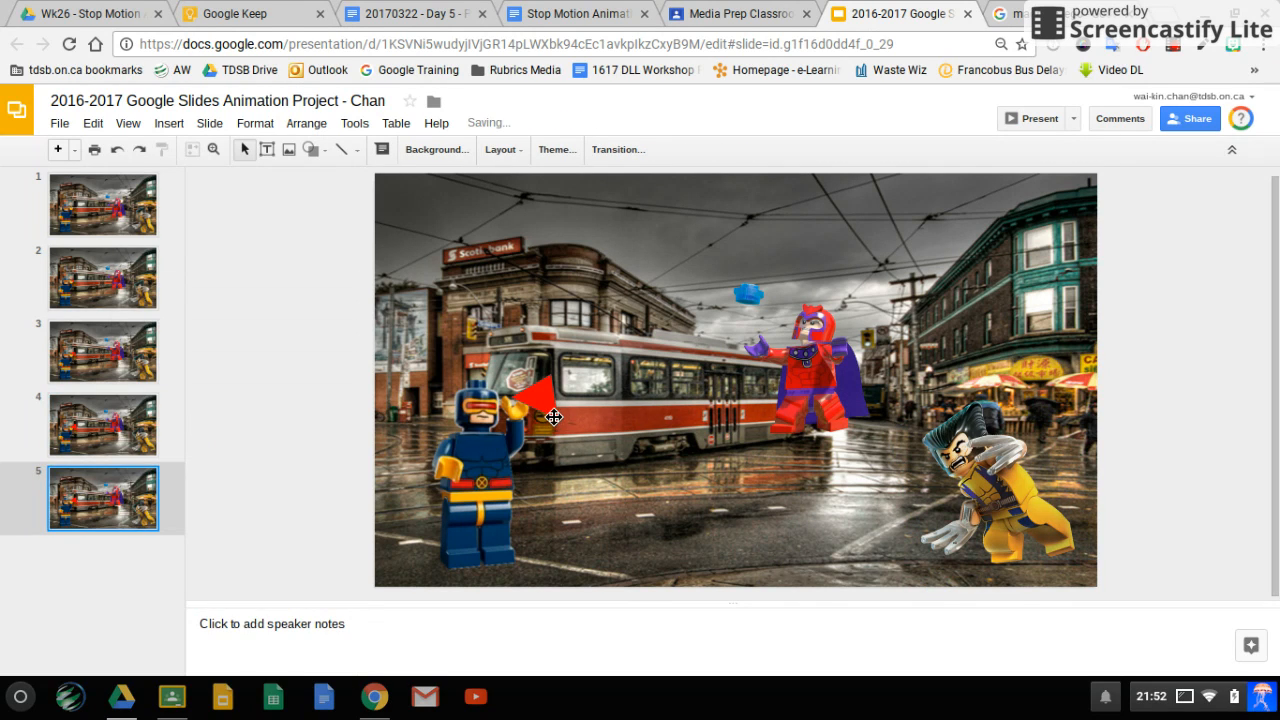
{"action": "left_click", "coordinate": [584, 380]}
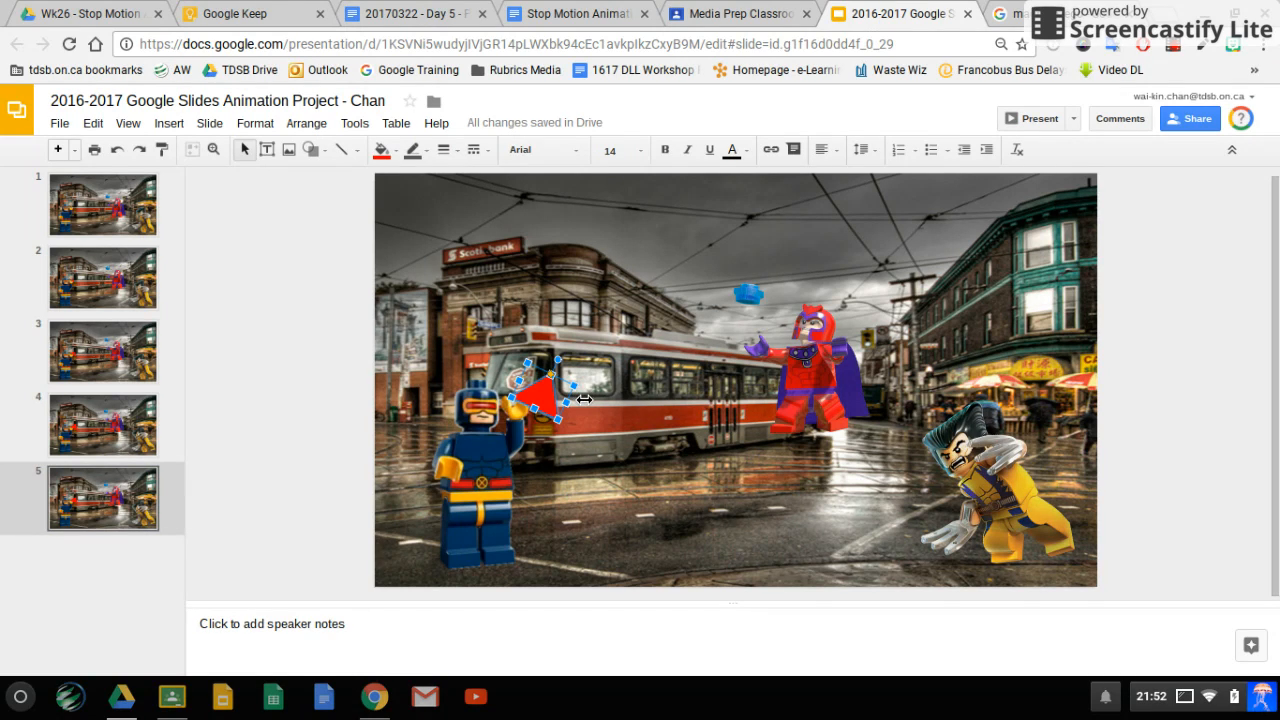
{"action": "left_click_drag", "start_coordinate": [596, 392], "coordinate": [603, 386]}
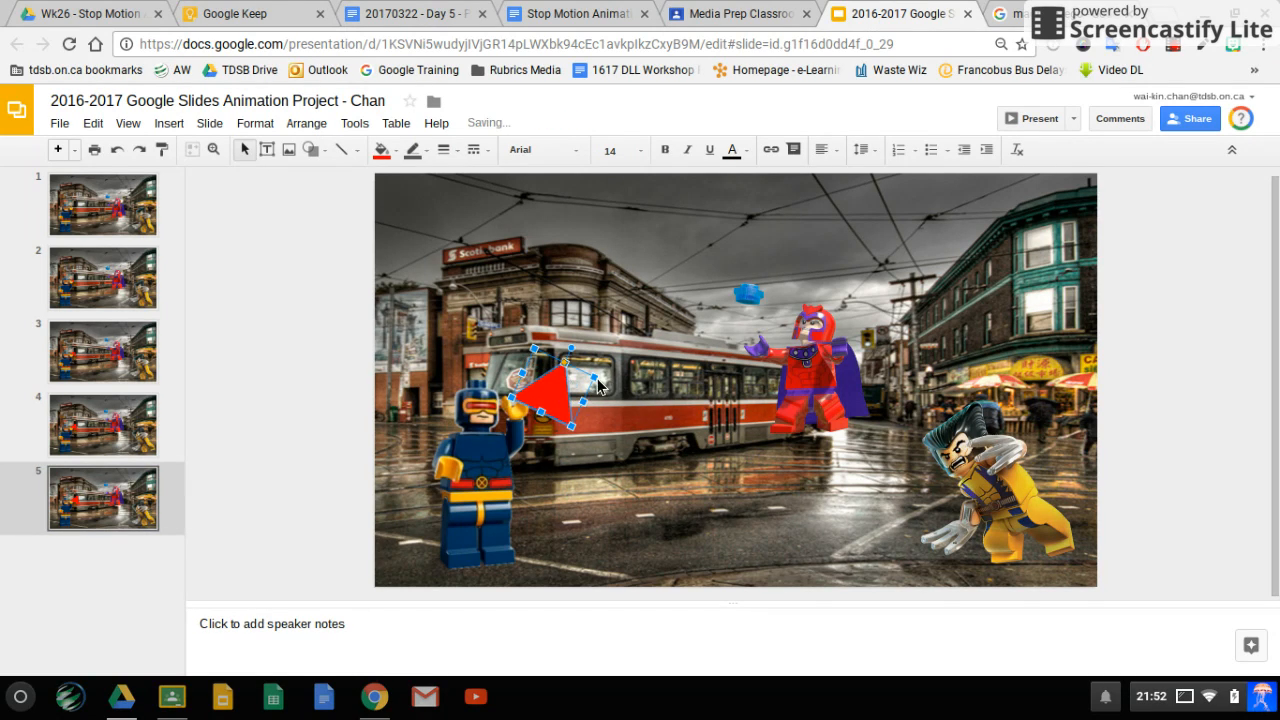
Step: Shift Magneto slightly up and left on slide 5, and rotate Wolverine further counterclockwise into a forward lean
{"action": "left_click", "coordinate": [817, 361]}
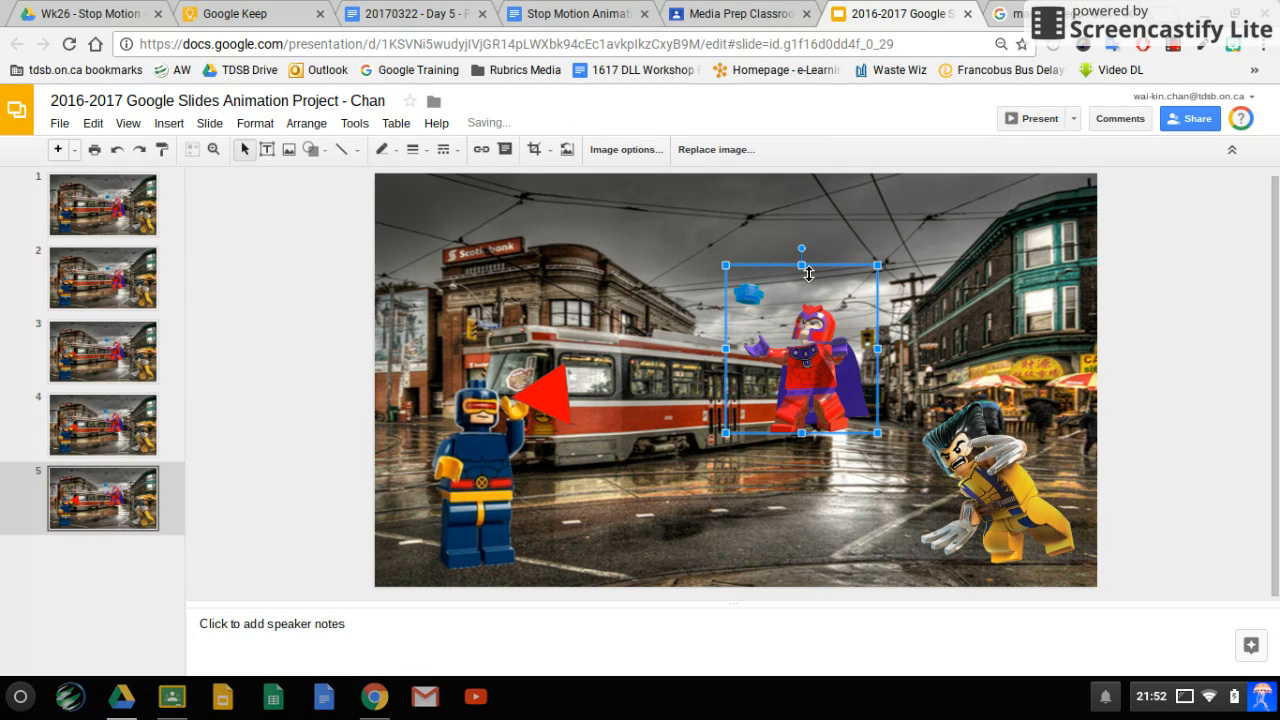
{"action": "left_click_drag", "start_coordinate": [806, 278], "coordinate": [800, 267]}
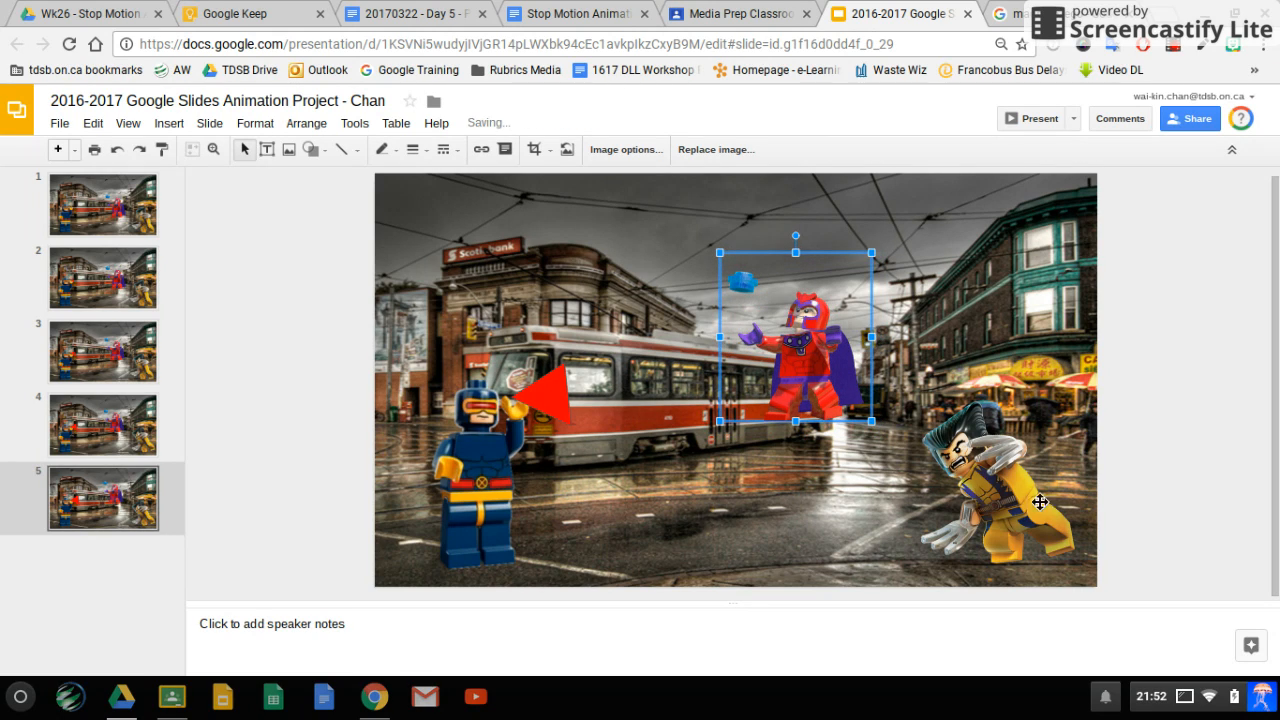
{"action": "left_click", "coordinate": [1006, 490]}
{"action": "left_click_drag", "start_coordinate": [957, 385], "coordinate": [944, 402]}
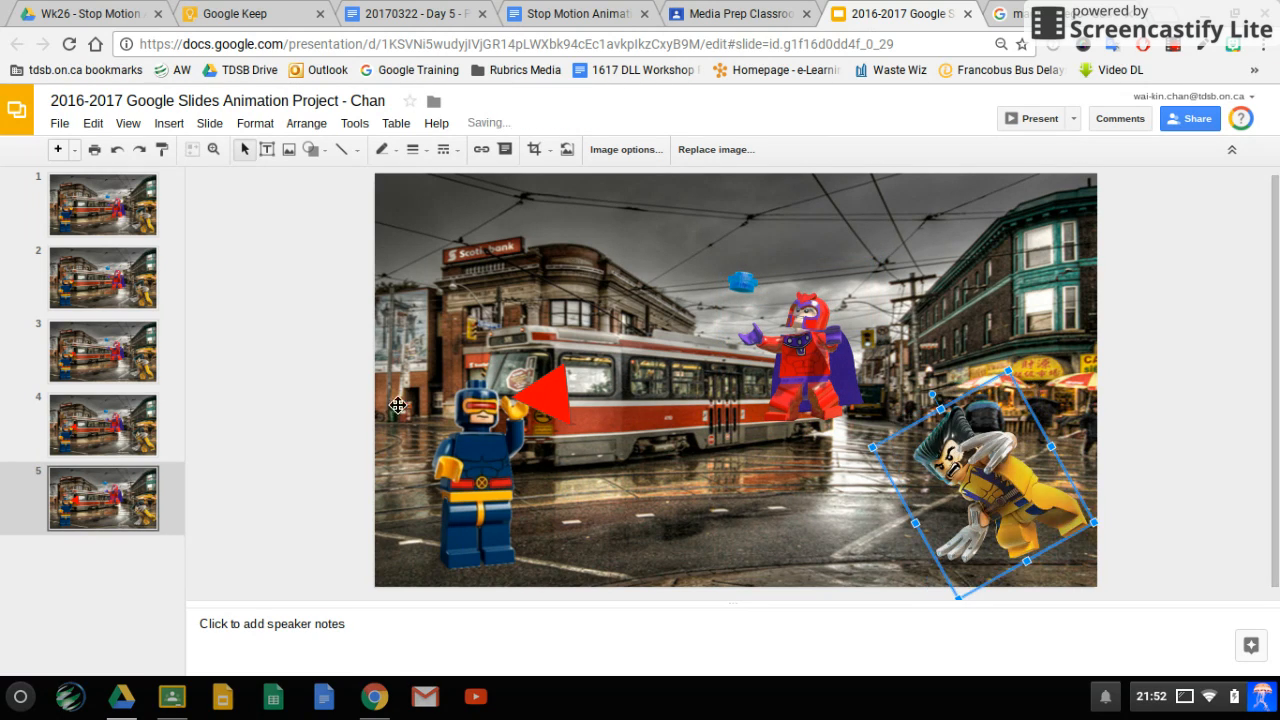
Step: Duplicate slide 5 as the sixth frame and extend its red triangle farther across the streetcar
{"action": "left_click", "coordinate": [107, 550]}
{"action": "right_click", "coordinate": [105, 518]}
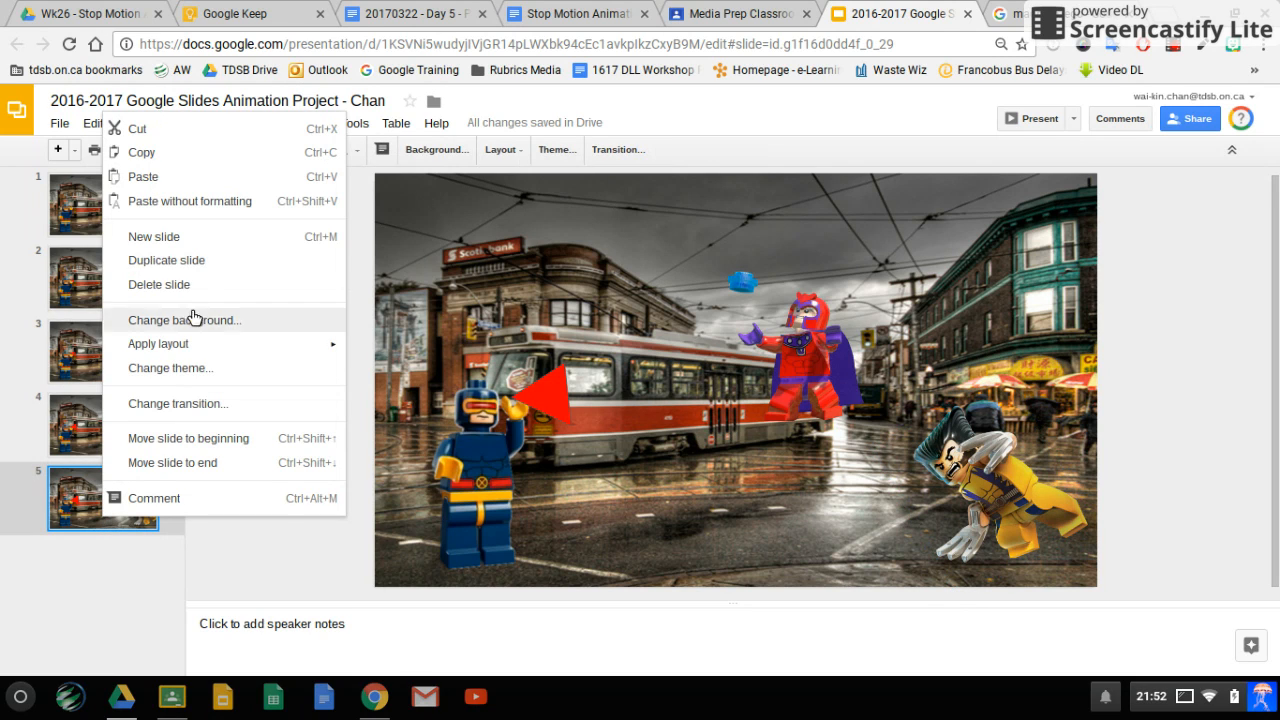
{"action": "left_click", "coordinate": [183, 262]}
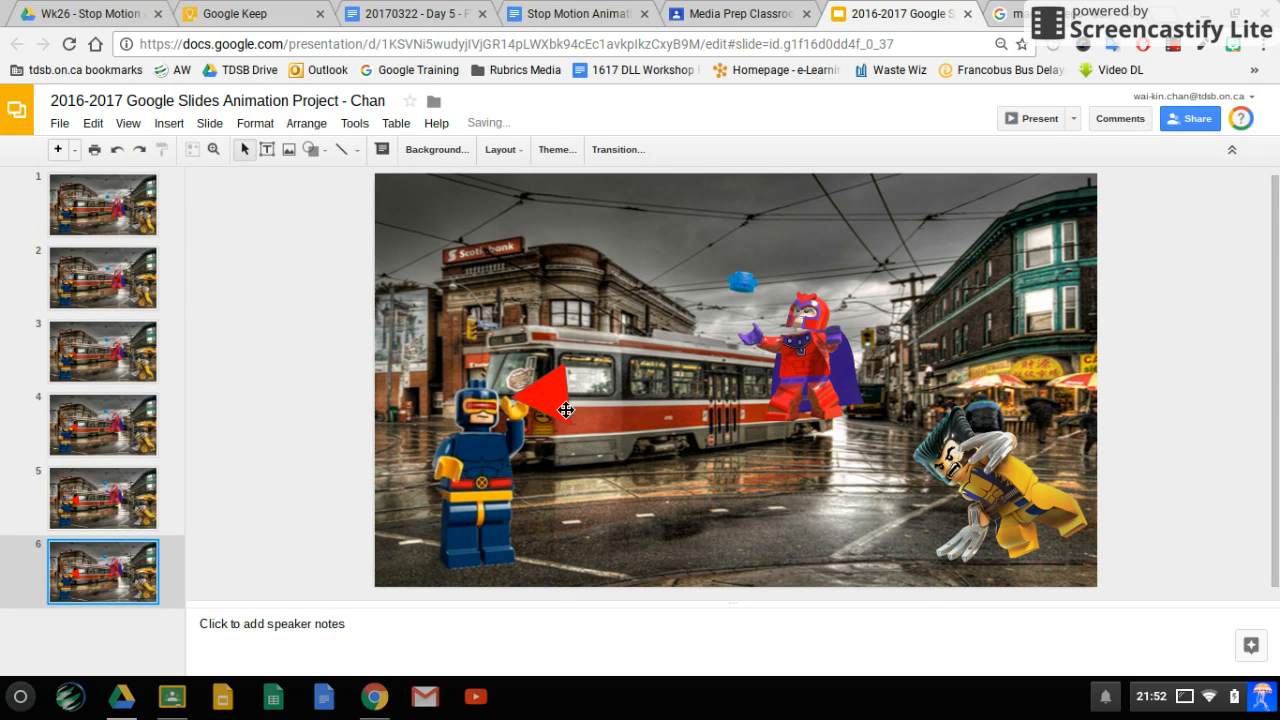
{"action": "left_click", "coordinate": [589, 386]}
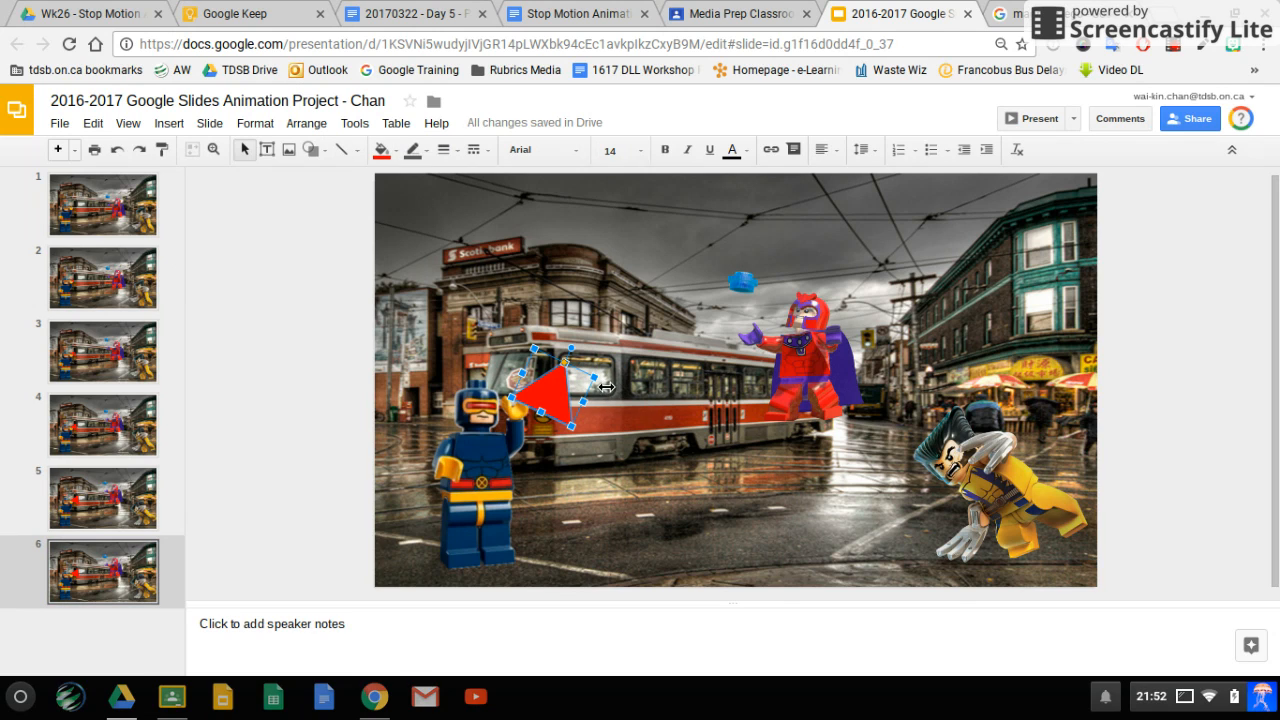
{"action": "left_click_drag", "start_coordinate": [617, 382], "coordinate": [640, 375]}
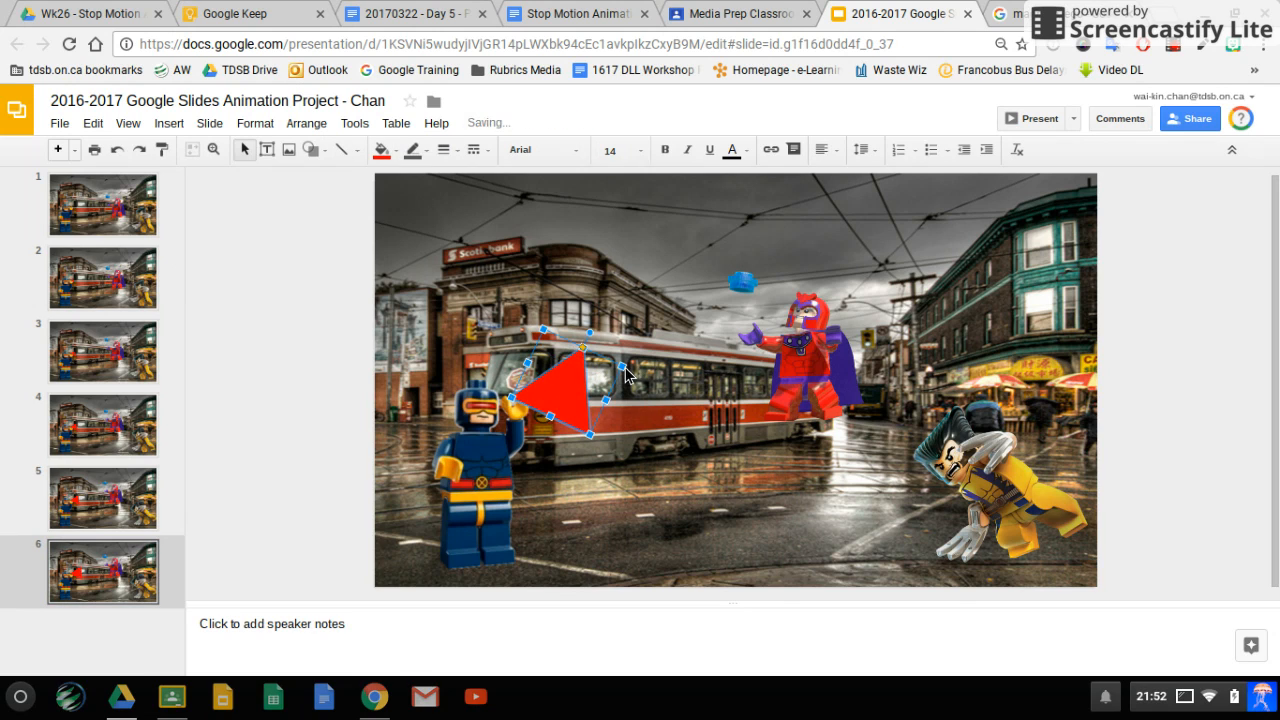
Step: Shift Magneto slightly up and left on slide 6, and rotate Wolverine further counterclockwise
{"action": "left_click", "coordinate": [820, 334]}
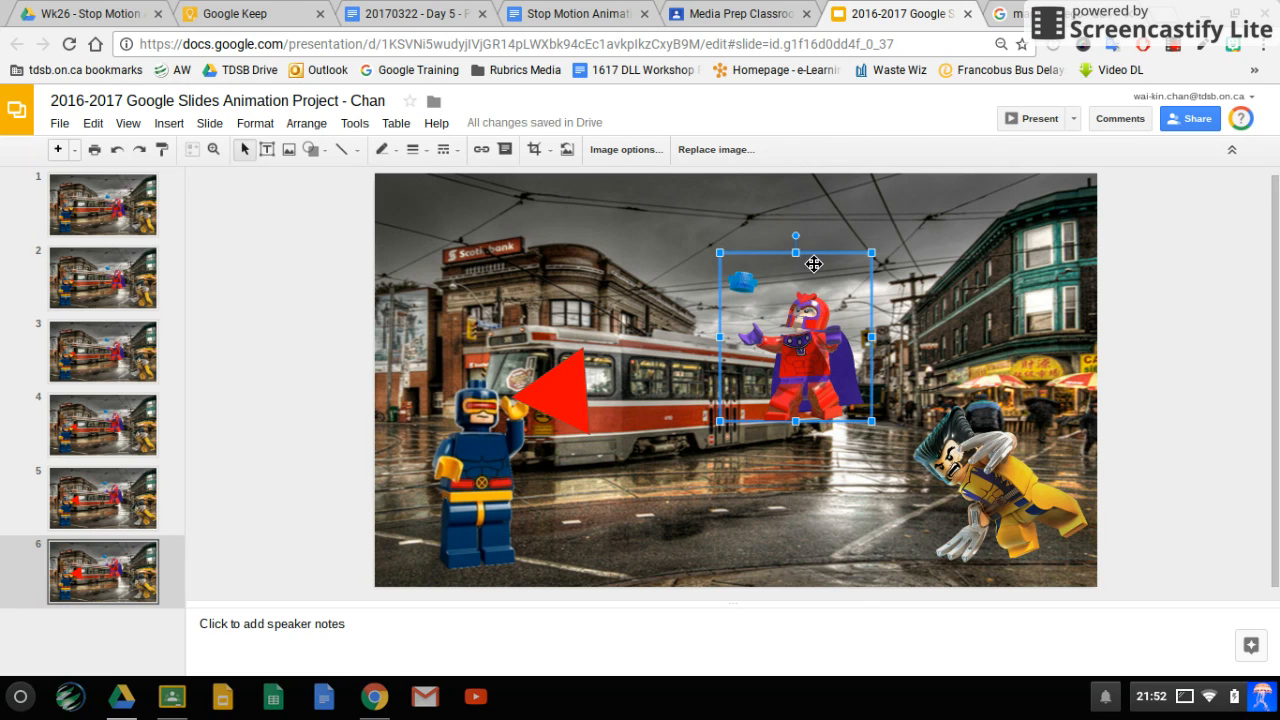
{"action": "key", "text": "Up"}
{"action": "key", "text": "Up"}
{"action": "key", "text": "Left"}
{"action": "left_click", "coordinate": [988, 395]}
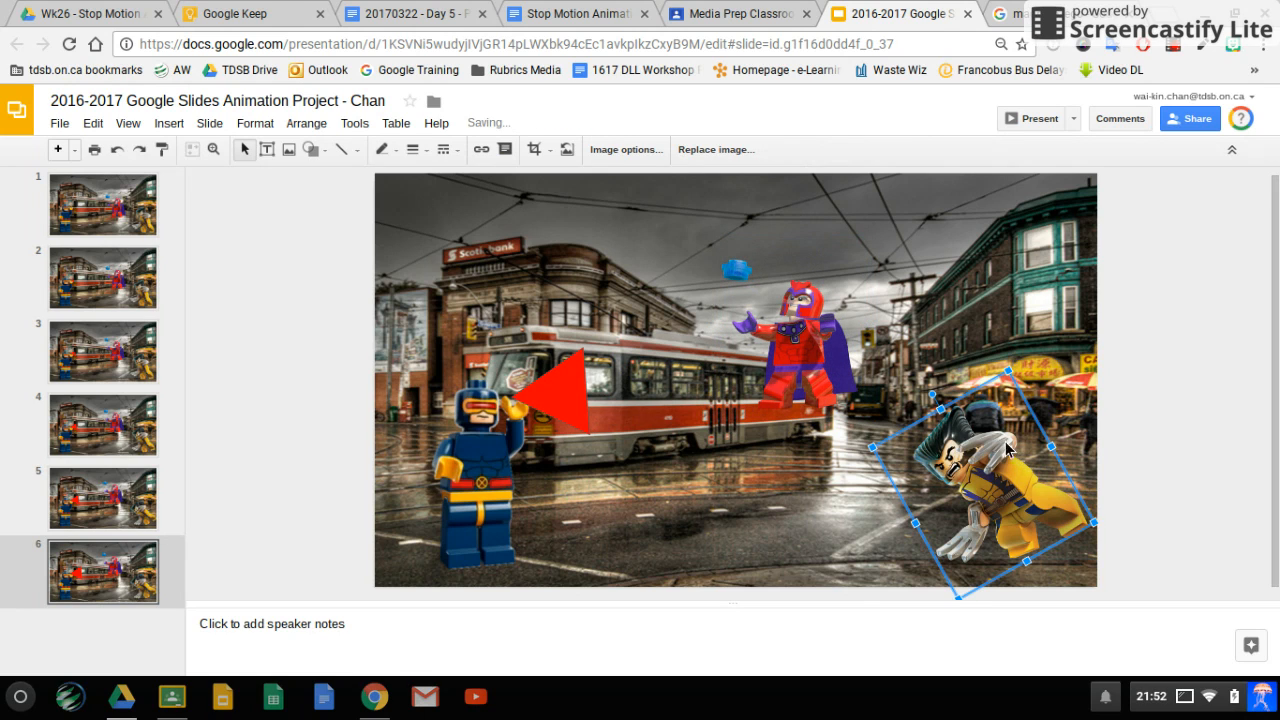
{"action": "left_click_drag", "start_coordinate": [932, 394], "coordinate": [920, 405]}
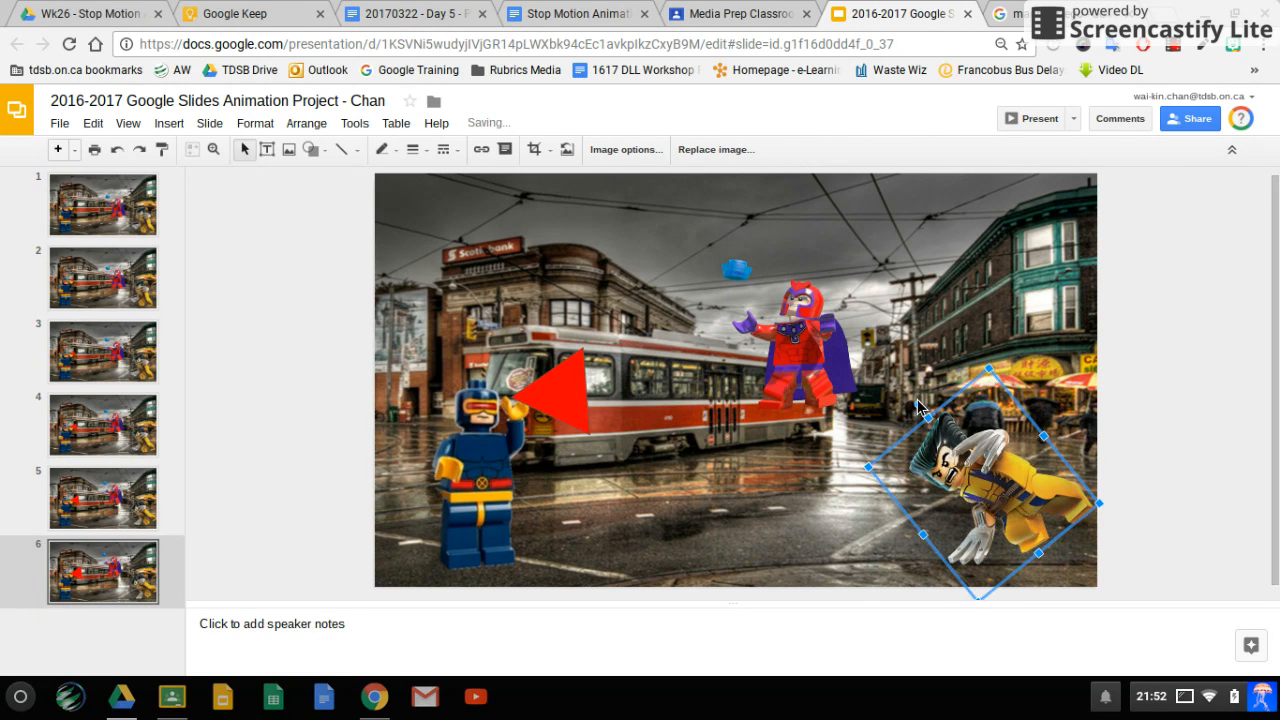
Step: Duplicate slide 6 as the seventh frame and enlarge its red triangle, keeping the background picture in its original position
{"action": "right_click", "coordinate": [84, 588]}
{"action": "left_click", "coordinate": [172, 332]}
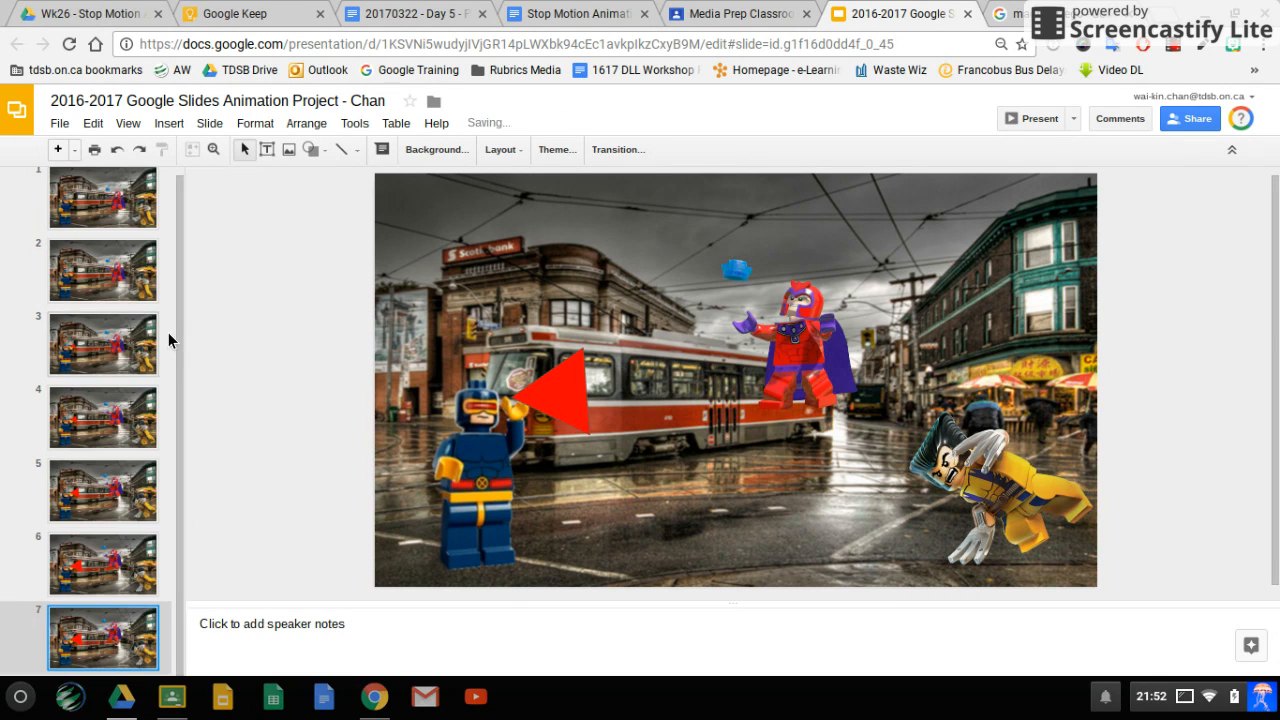
{"action": "left_click", "coordinate": [585, 402]}
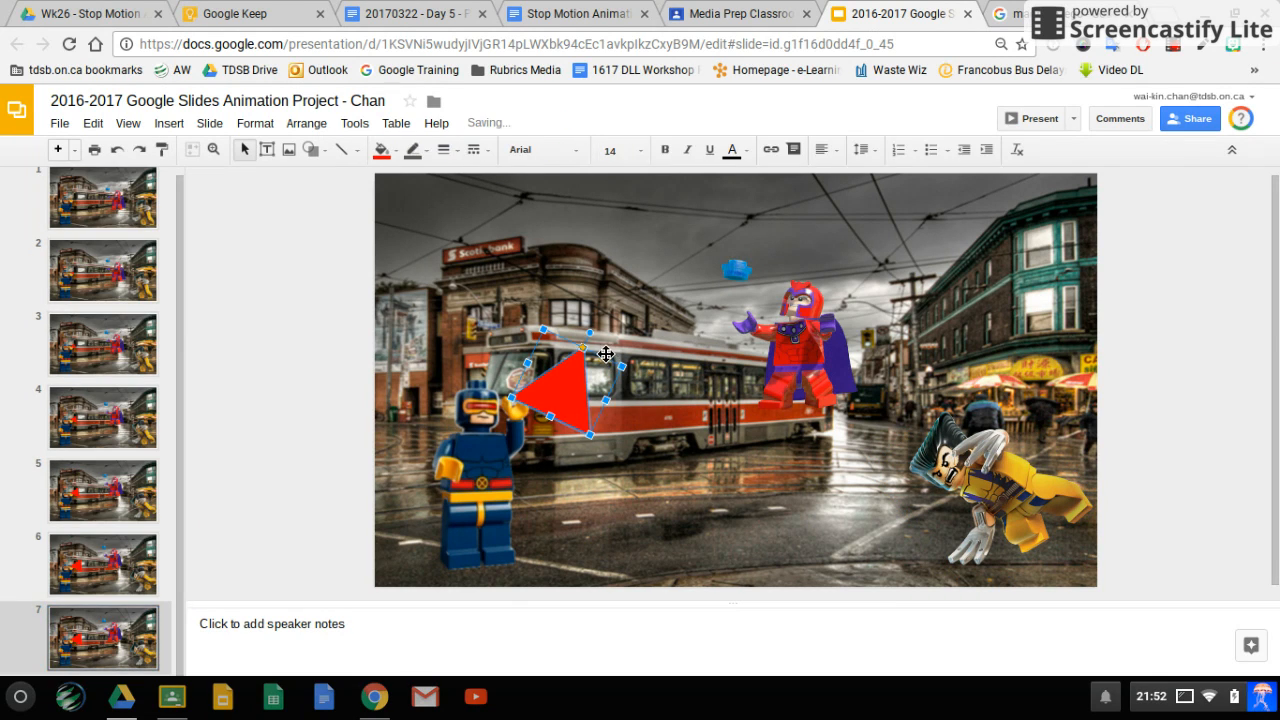
{"action": "left_click", "coordinate": [632, 370]}
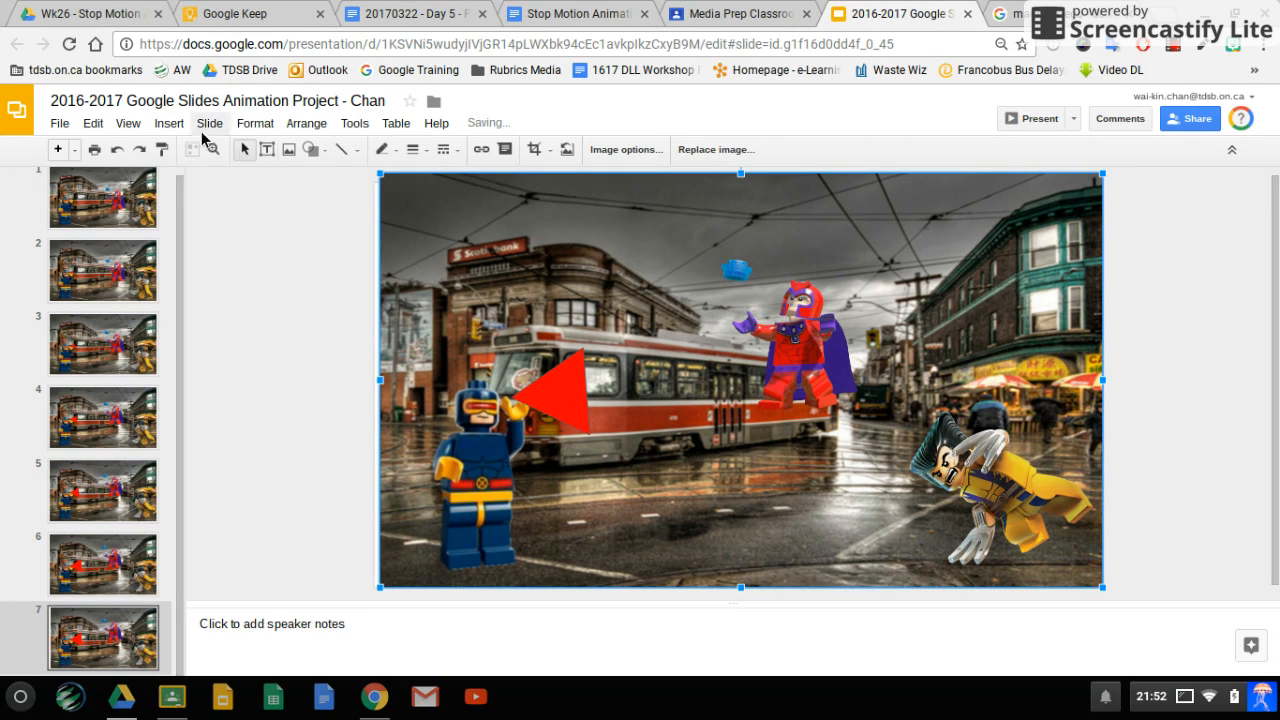
{"action": "left_click", "coordinate": [117, 149]}
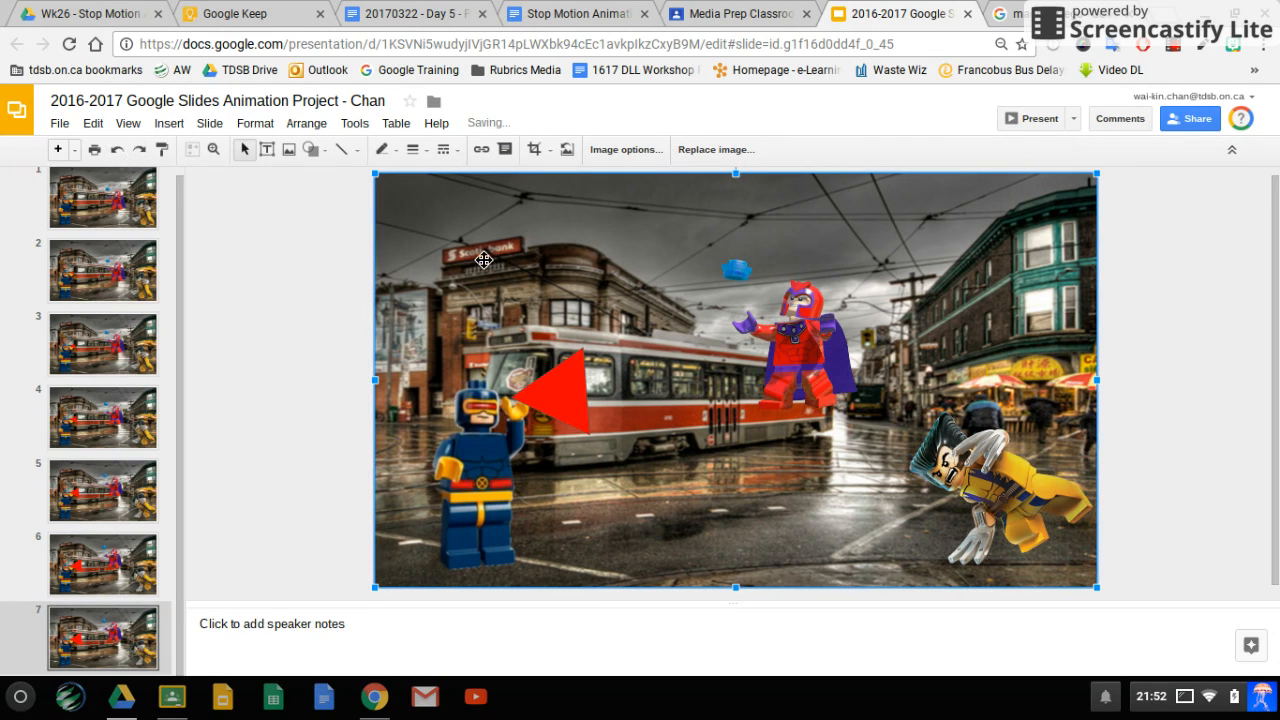
{"action": "left_click", "coordinate": [586, 410]}
{"action": "left_click_drag", "start_coordinate": [633, 380], "coordinate": [655, 370]}
Step: Shift Magneto slightly up and left on slide 7, and tilt Wolverine further counterclockwise toward the ground
{"action": "left_click", "coordinate": [827, 337]}
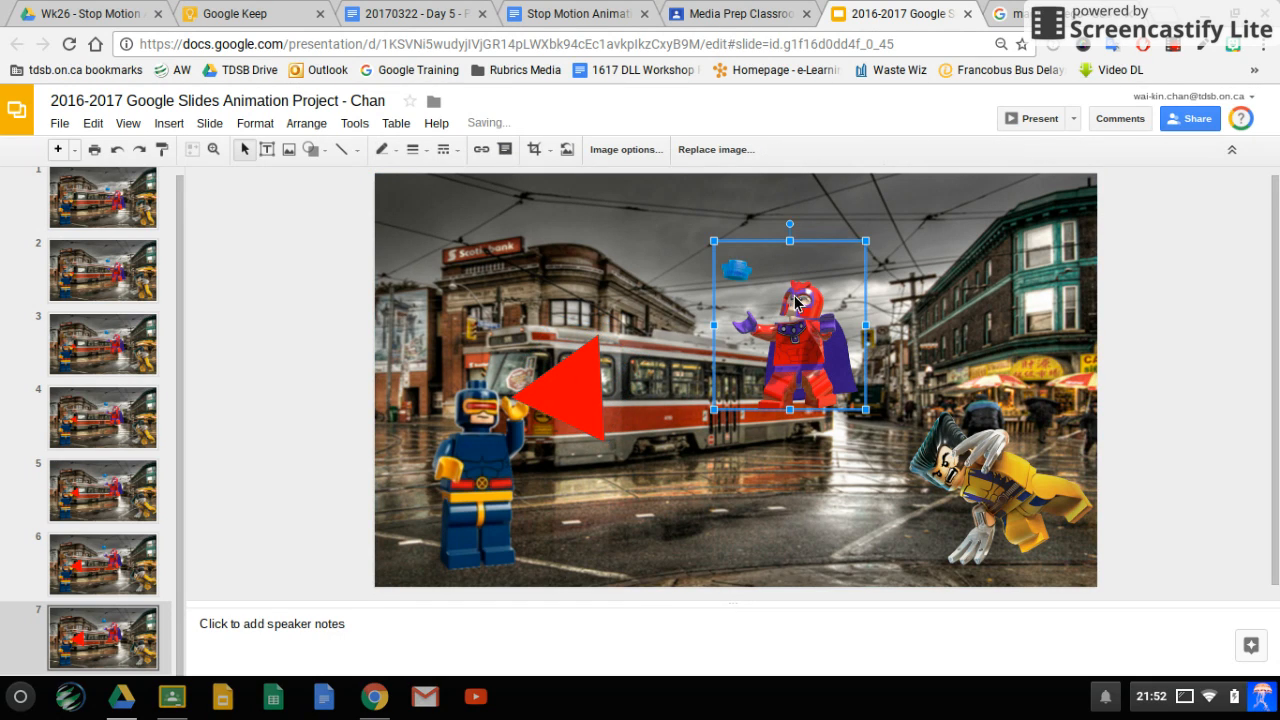
{"action": "left_click_drag", "start_coordinate": [797, 305], "coordinate": [791, 293]}
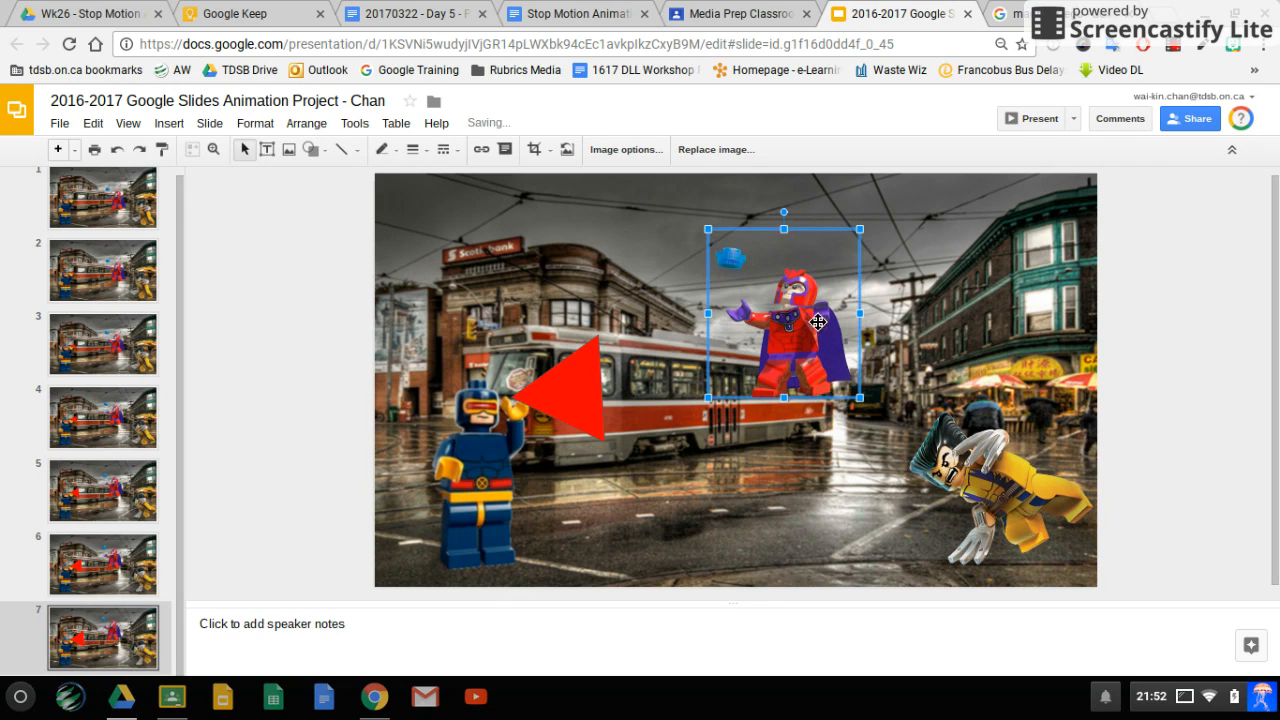
{"action": "left_click", "coordinate": [981, 471]}
{"action": "left_click_drag", "start_coordinate": [983, 381], "coordinate": [913, 420]}
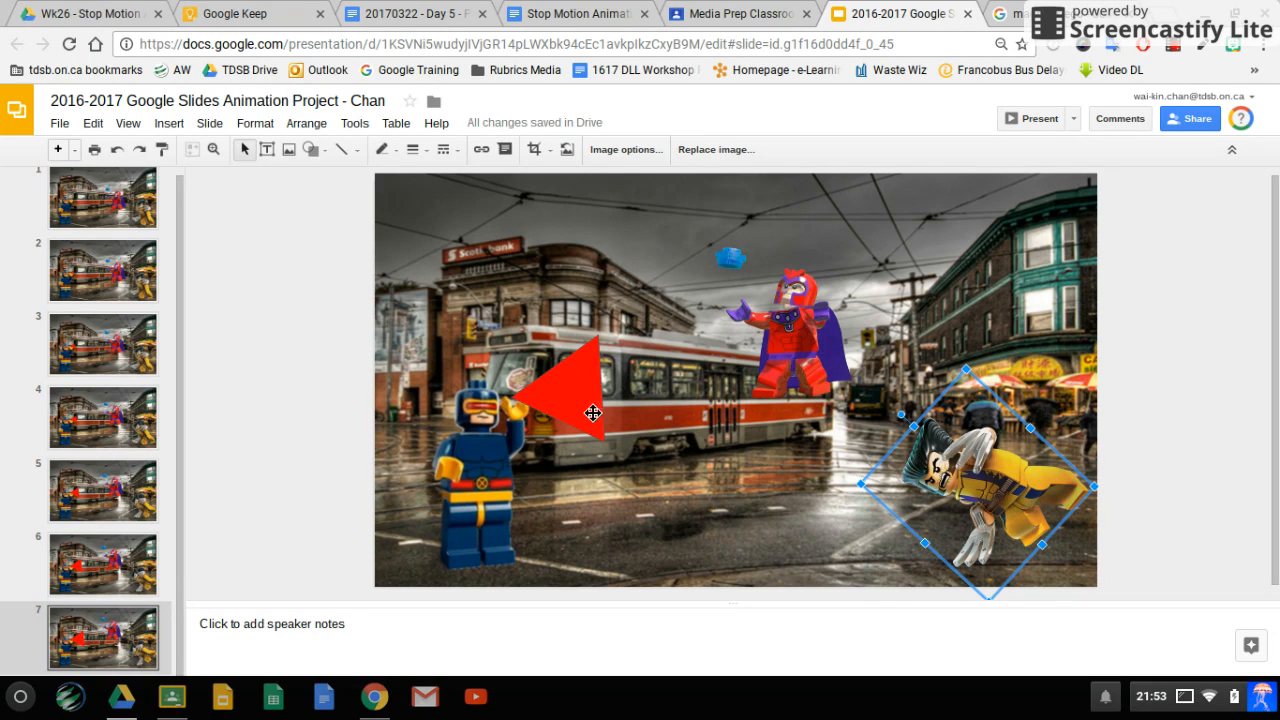
Step: Present the slideshow from slide 1 and advance frame by frame through slide 7 to preview the animation
{"action": "left_click", "coordinate": [125, 213]}
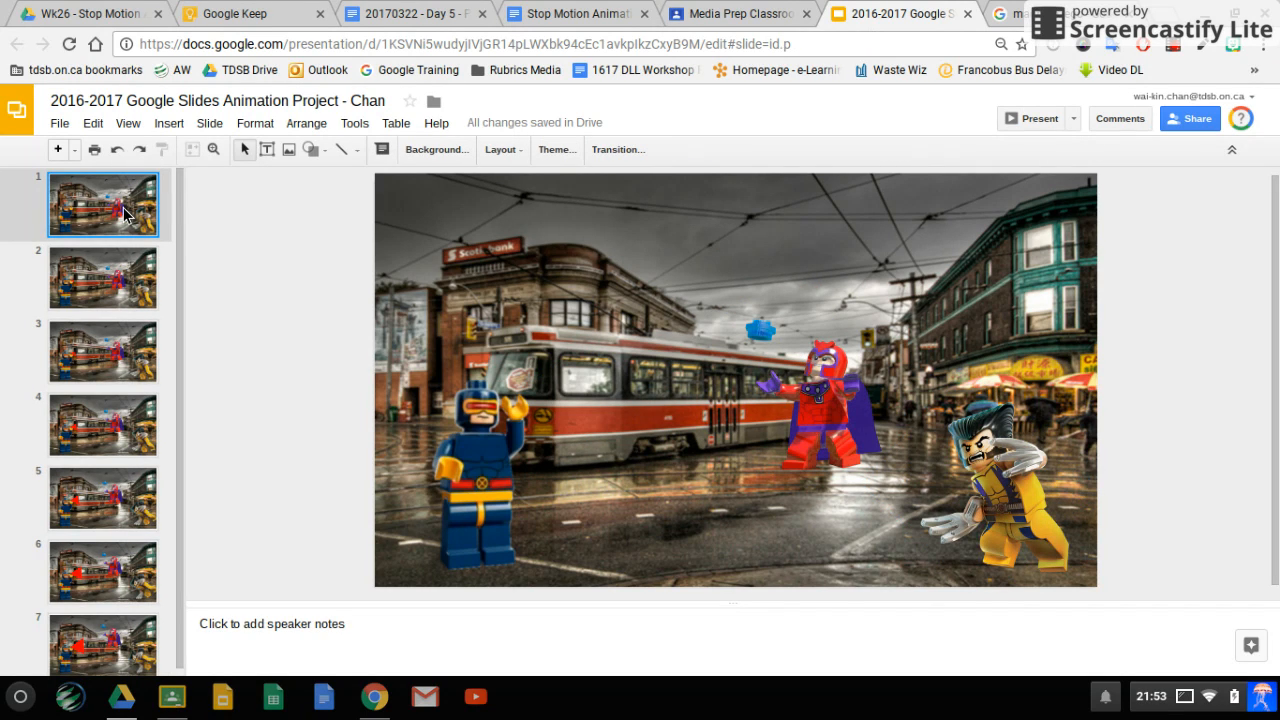
{"action": "left_click", "coordinate": [1033, 121]}
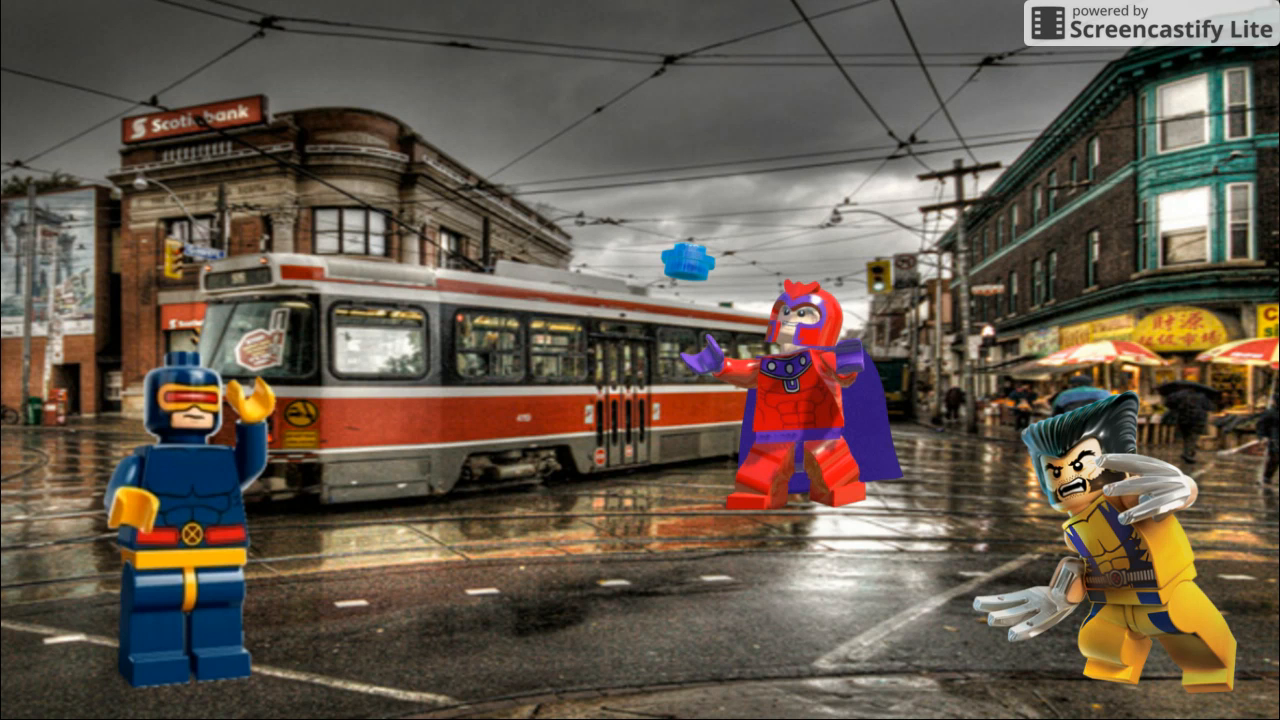
{"action": "key", "text": "Right"}
{"action": "key", "text": "Right"}
{"action": "key", "text": "Right"}
{"action": "key", "text": "Right"}
{"action": "key", "text": "Right"}
{"action": "key", "text": "Right"}
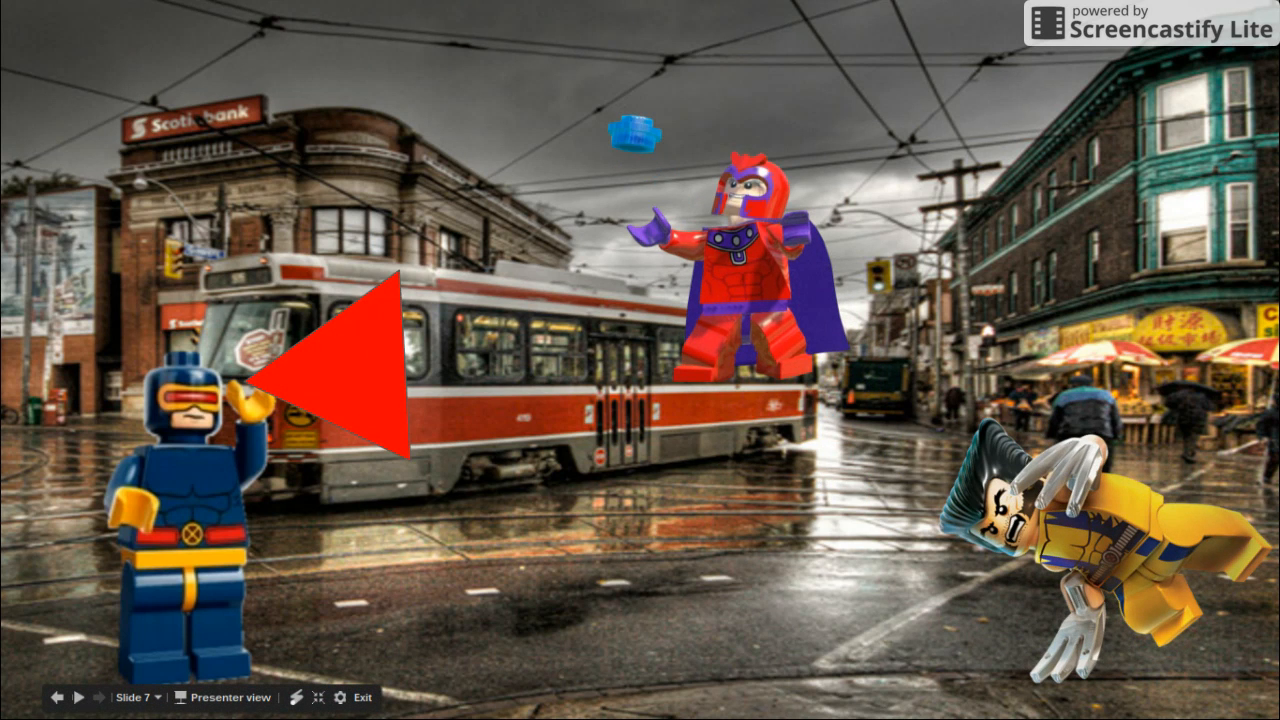
Step: Step the presentation backward from slide 7 to slide 1 to preview the animation in reverse
{"action": "key", "text": "Left"}
{"action": "key", "text": "Left"}
{"action": "key", "text": "Left"}
{"action": "key", "text": "Left"}
{"action": "key", "text": "Left"}
{"action": "key", "text": "Left"}
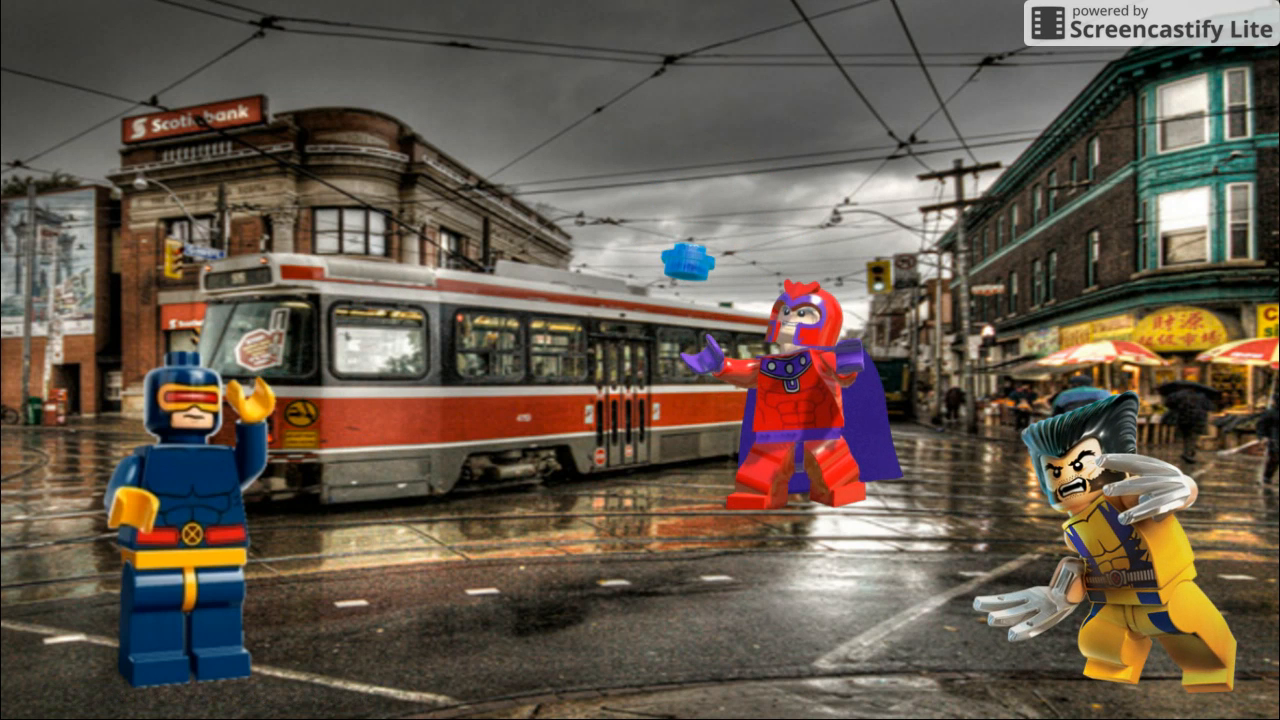